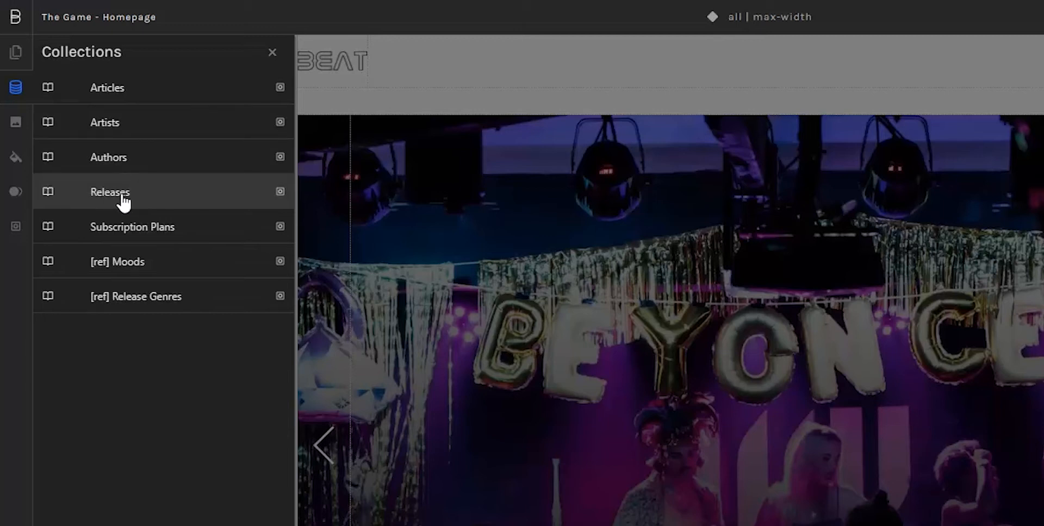
# Step: Open the Releases collection and look over its list of entries
pyautogui.click(148, 192)
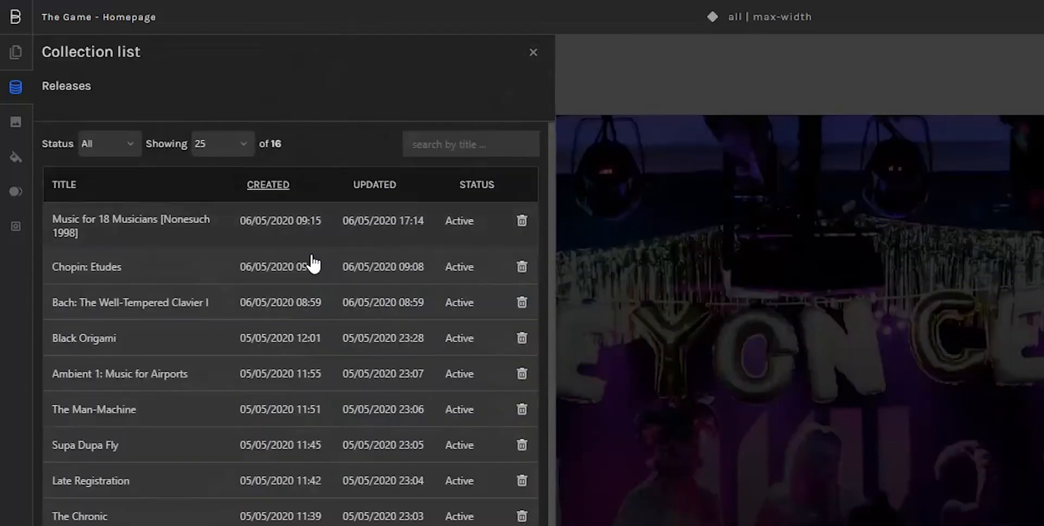
pyautogui.scroll(-1, 265, 365)
pyautogui.scroll(1, 264, 376)
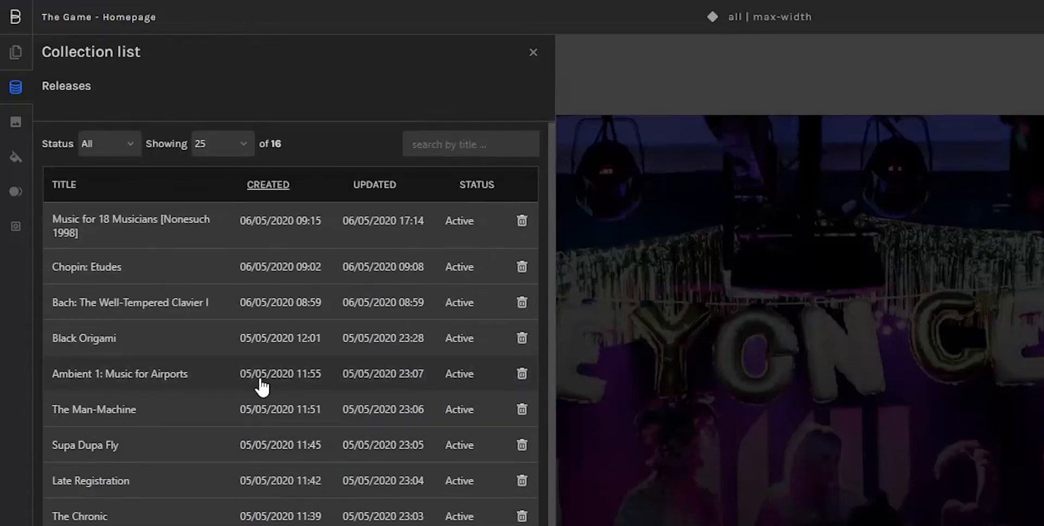
# Step: Open the Black Origami release entry, examine all its fields from title to embed code, and close it
pyautogui.click(130, 344)
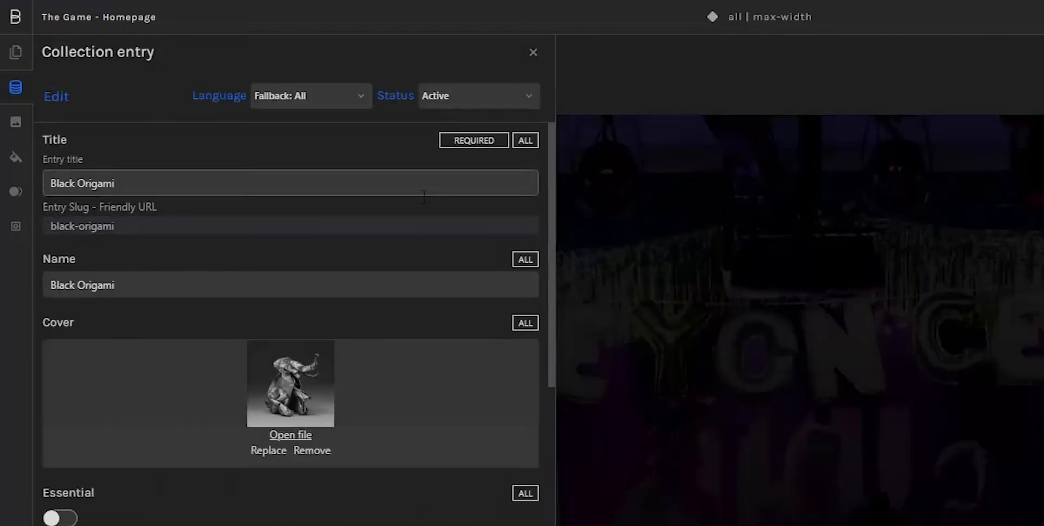
pyautogui.scroll(-3, 429, 224)
pyautogui.scroll(-10, 428, 234)
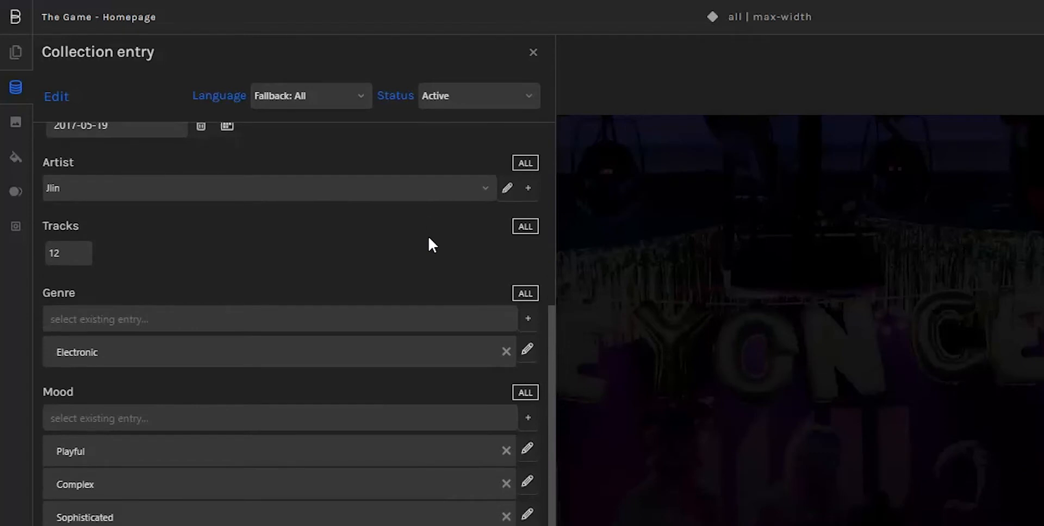
pyautogui.scroll(12, 429, 239)
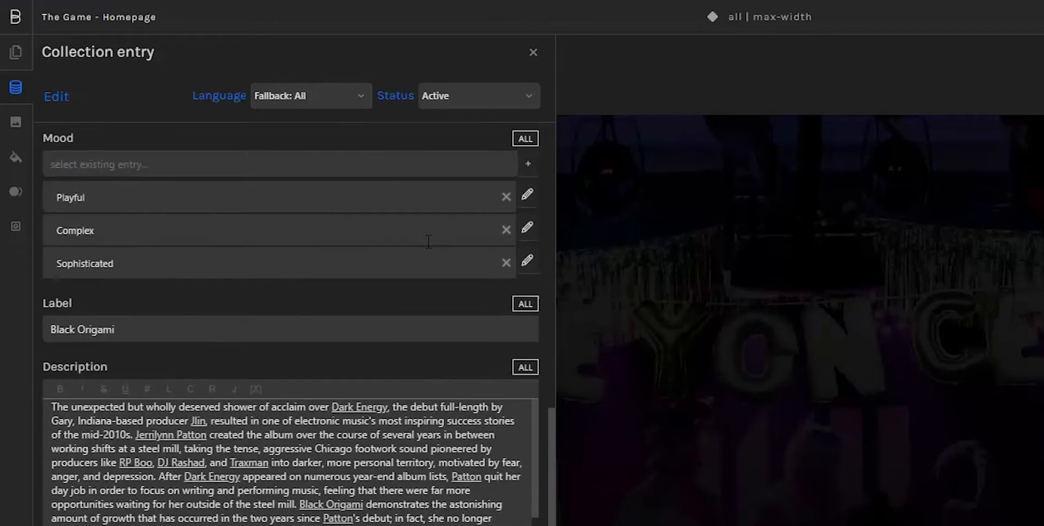
pyautogui.scroll(3, 429, 241)
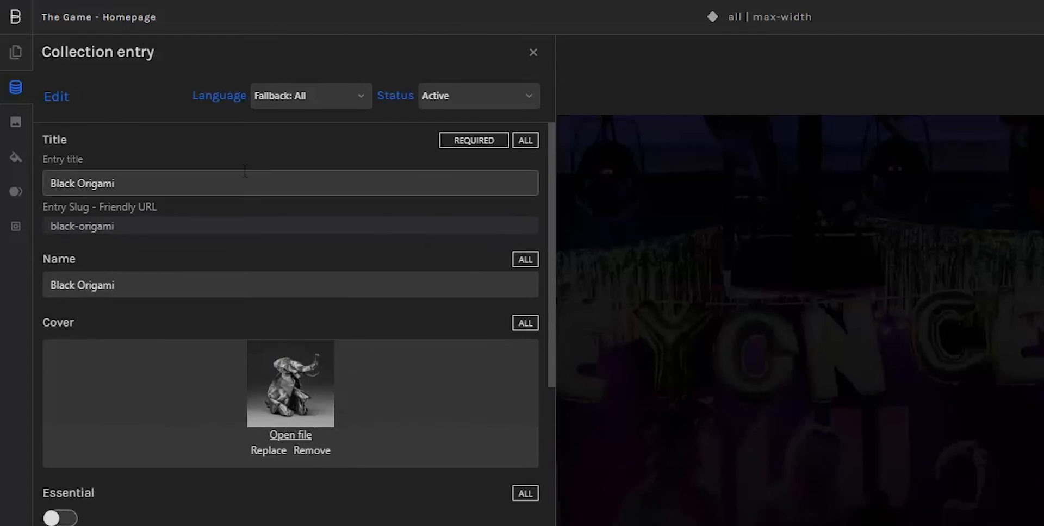
pyautogui.scroll(-14, 412, 239)
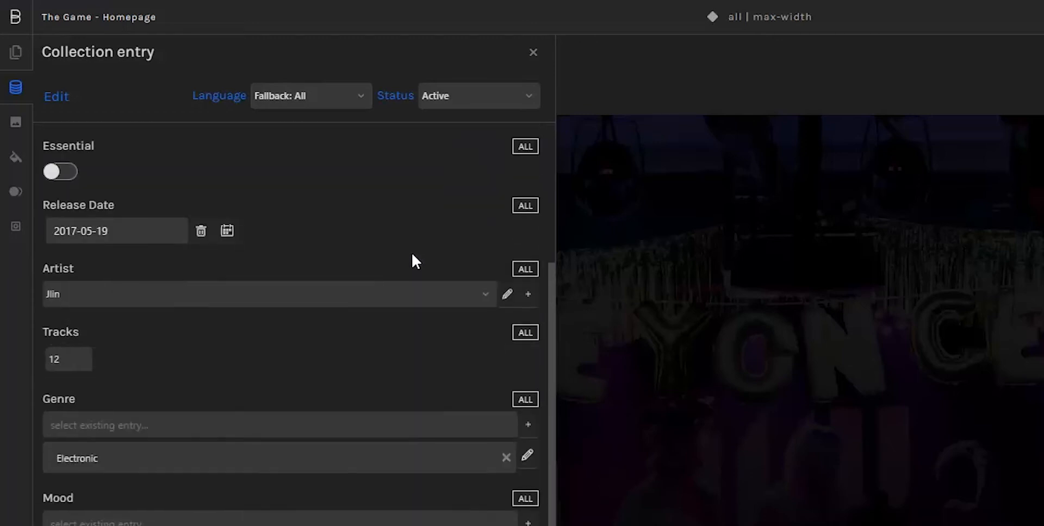
pyautogui.scroll(-5, 406, 264)
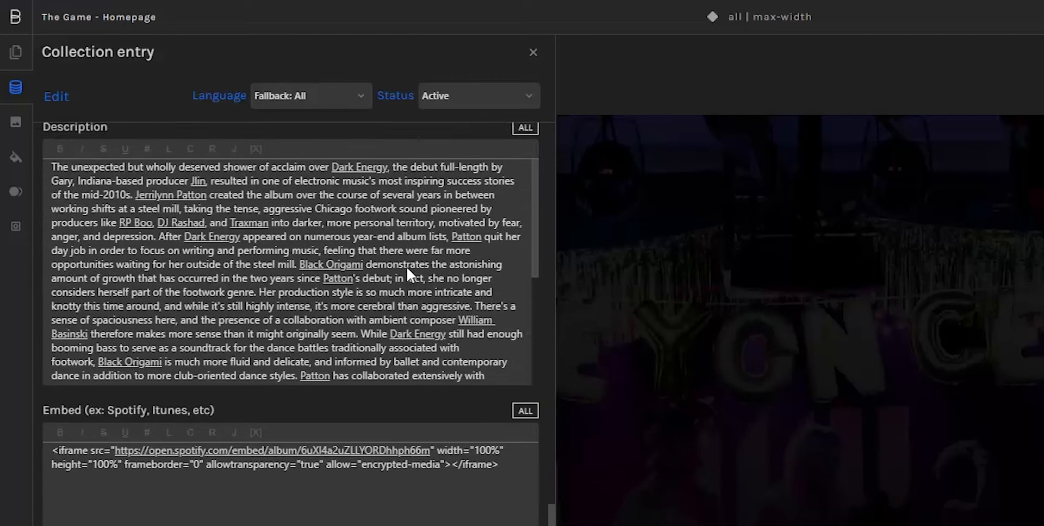
pyautogui.scroll(4, 407, 264)
pyautogui.scroll(15, 407, 266)
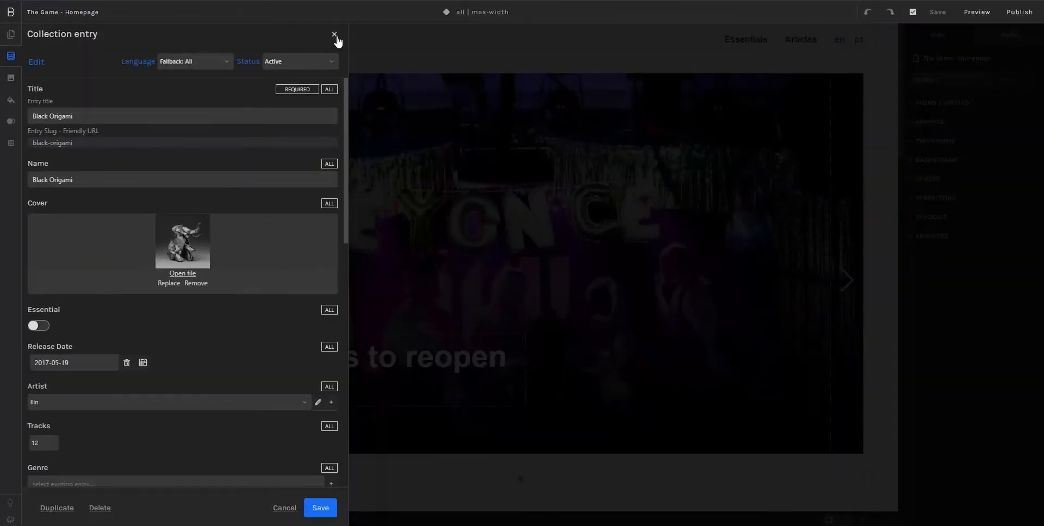
pyautogui.click(334, 35)
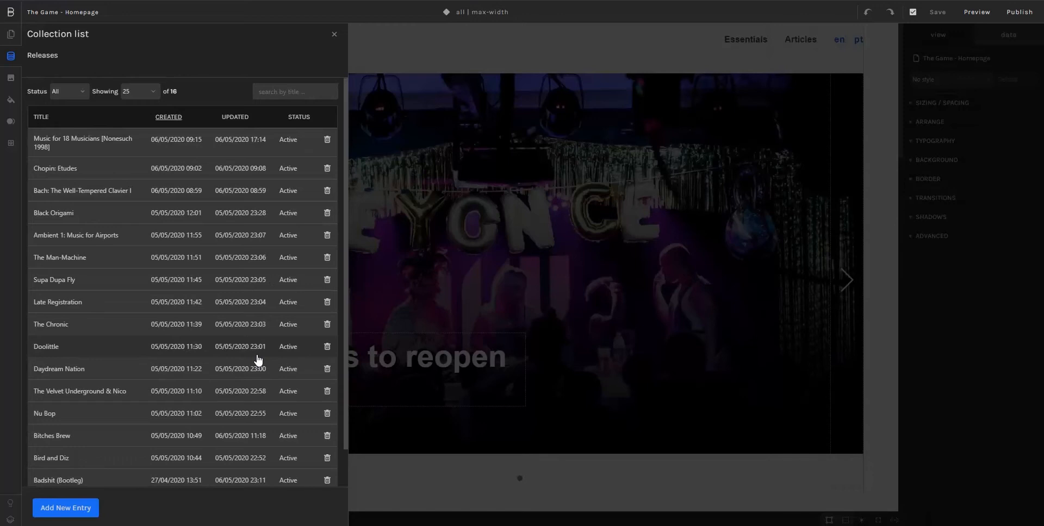
# Step: Open a blank new entry in Releases, examine its empty fields, and return to the collections overview without saving
pyautogui.click(73, 511)
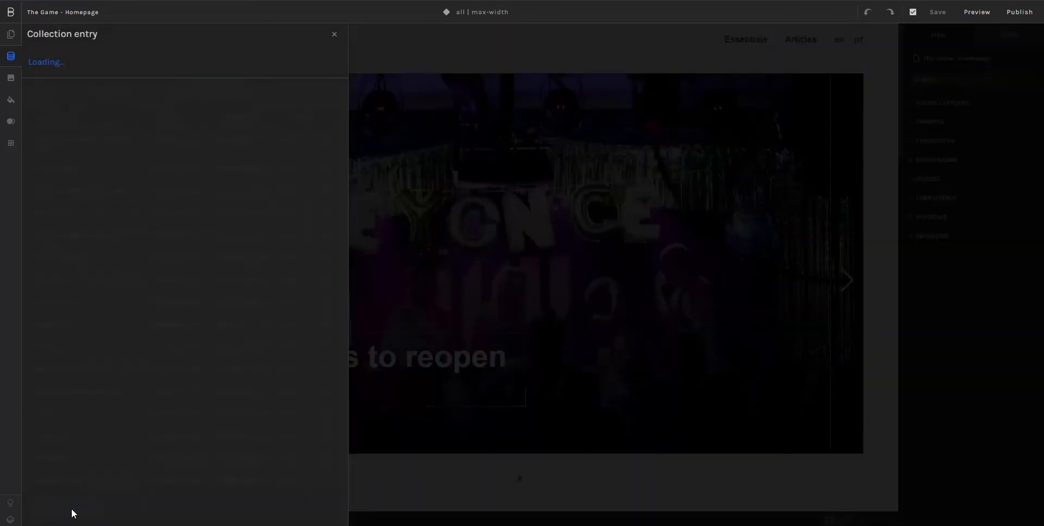
pyautogui.scroll(-10, 134, 132)
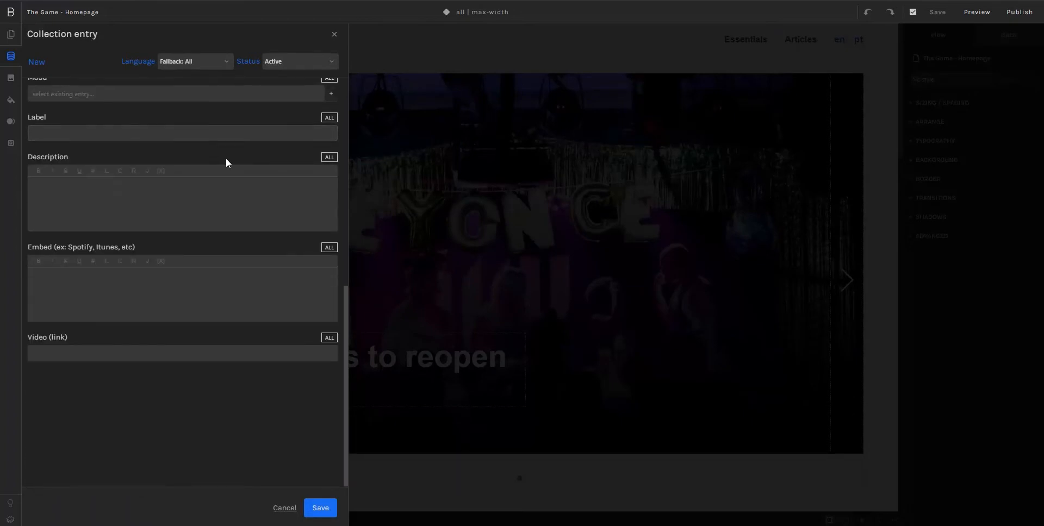
pyautogui.scroll(10, 229, 158)
pyautogui.click(335, 35)
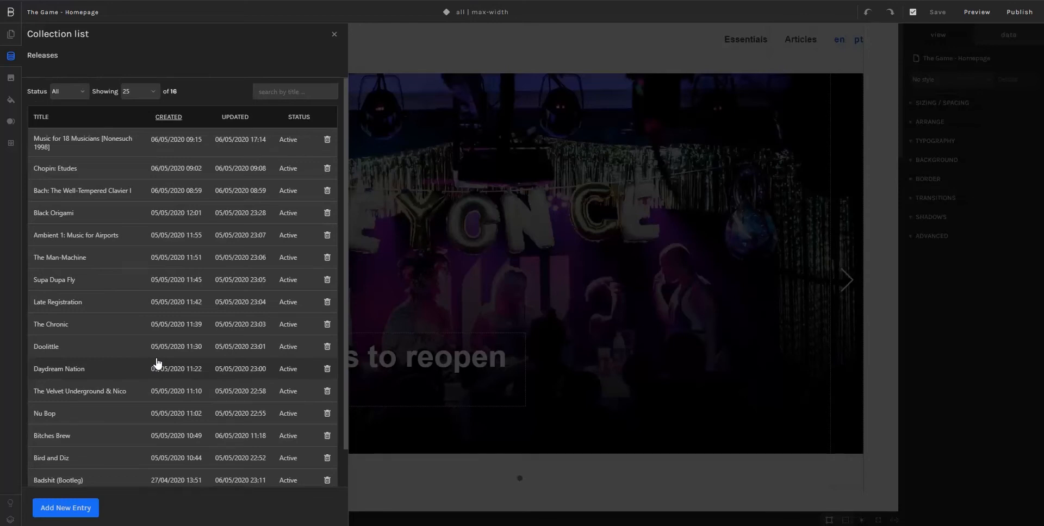
pyautogui.click(334, 35)
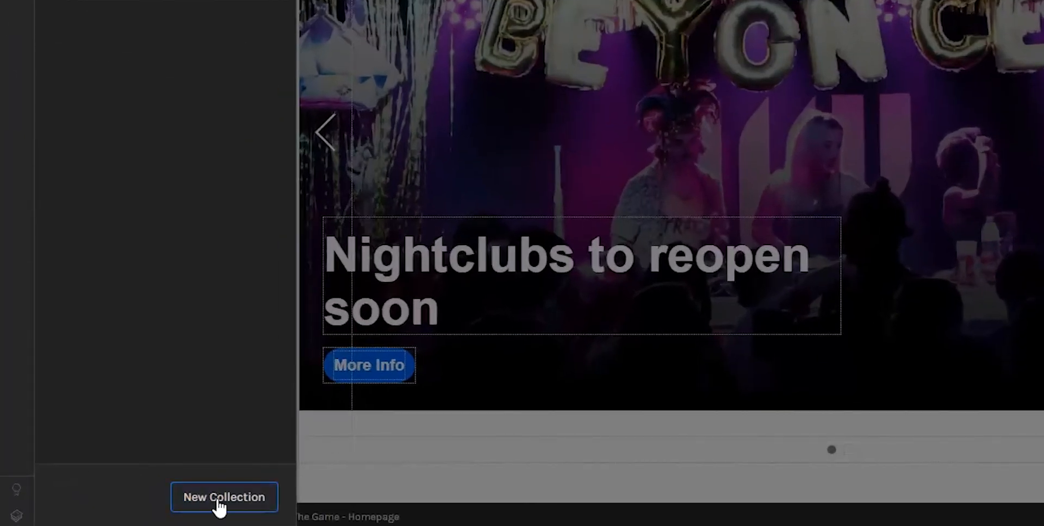
# Step: Create a new collection and name it Test
pyautogui.click(219, 508)
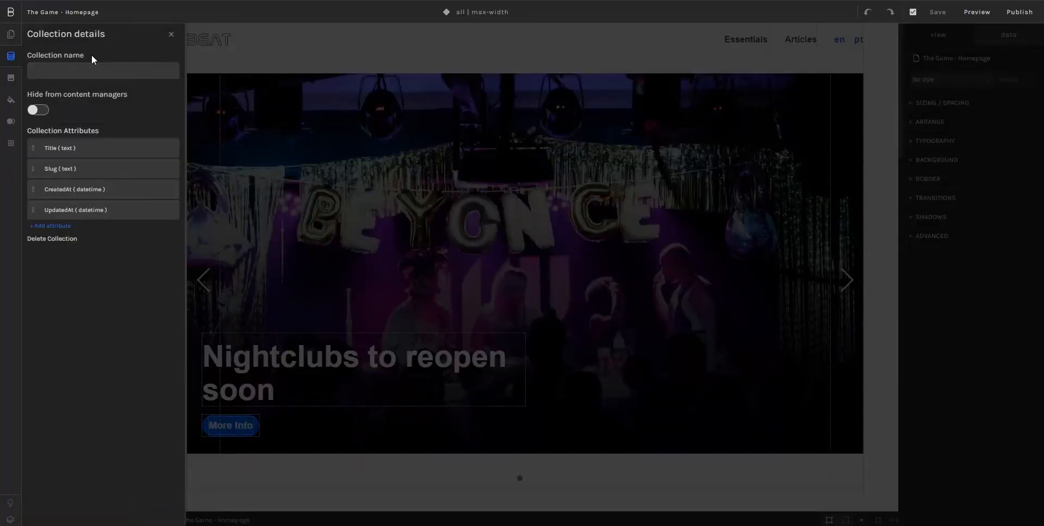
pyautogui.moveTo(92, 55); pyautogui.dragTo(44, 55)
pyautogui.click(33, 70)
pyautogui.write('Test')
pyautogui.moveTo(127, 94); pyautogui.dragTo(27, 95)
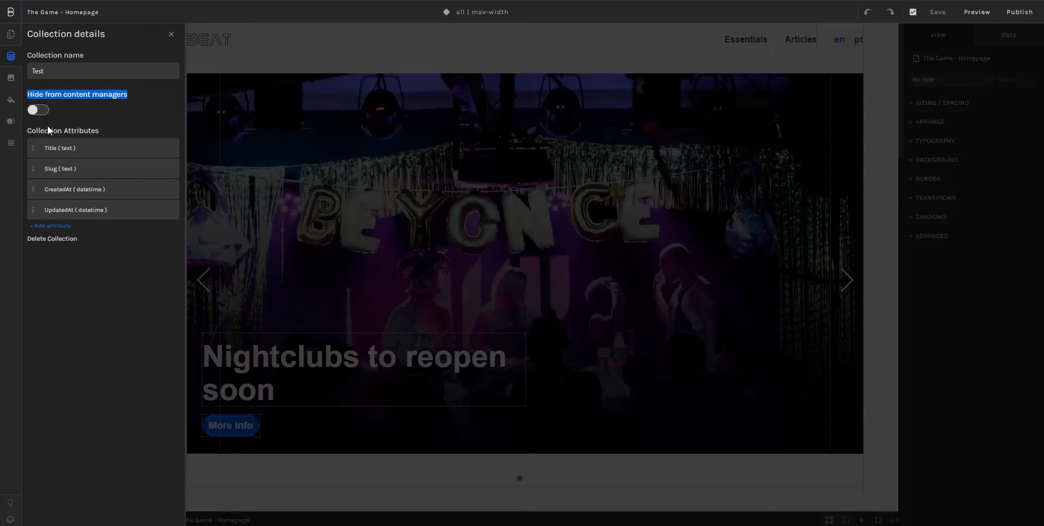
pyautogui.click(31, 125)
pyautogui.moveTo(27, 130); pyautogui.dragTo(100, 131)
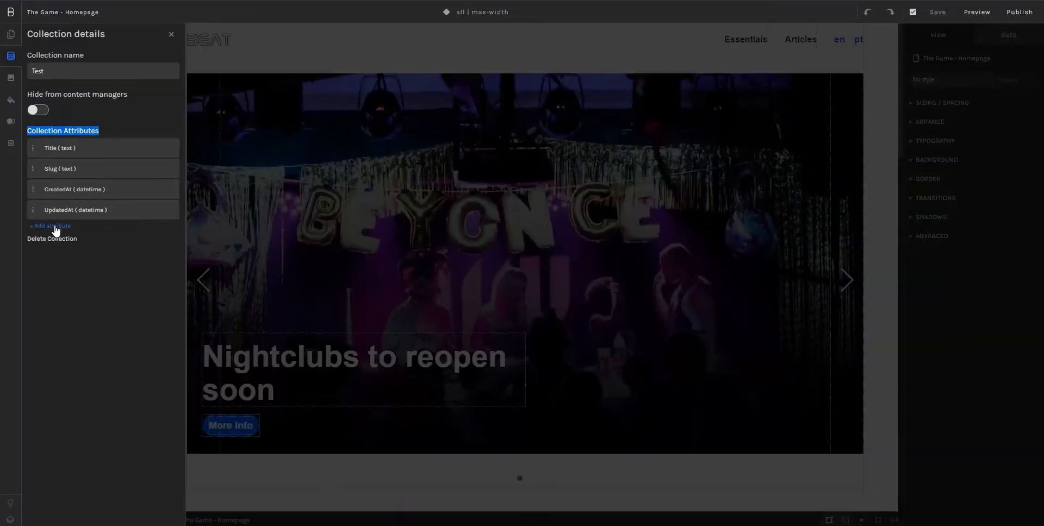
# Step: Add a new attribute to the Test collection and select its placeholder name
pyautogui.click(87, 215)
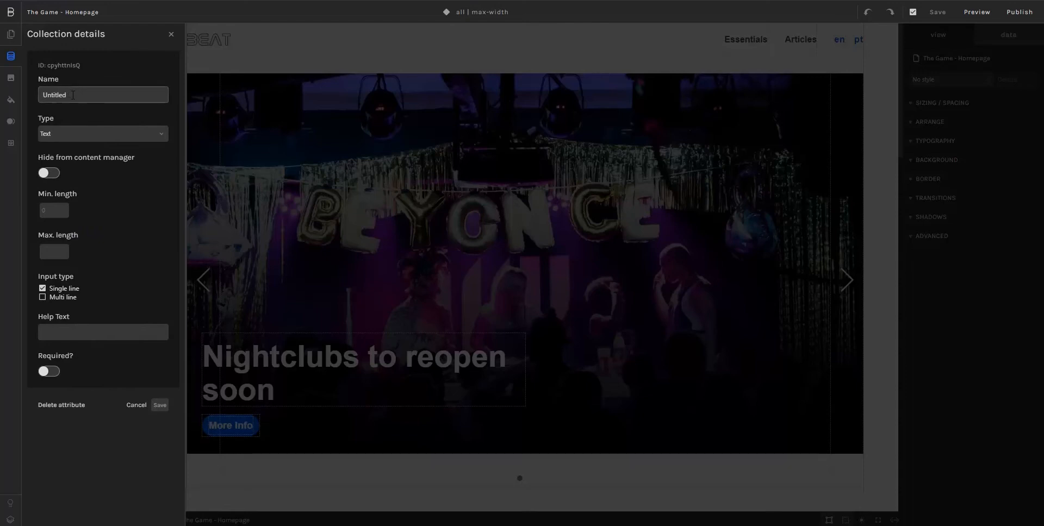
pyautogui.moveTo(68, 95); pyautogui.dragTo(40, 94)
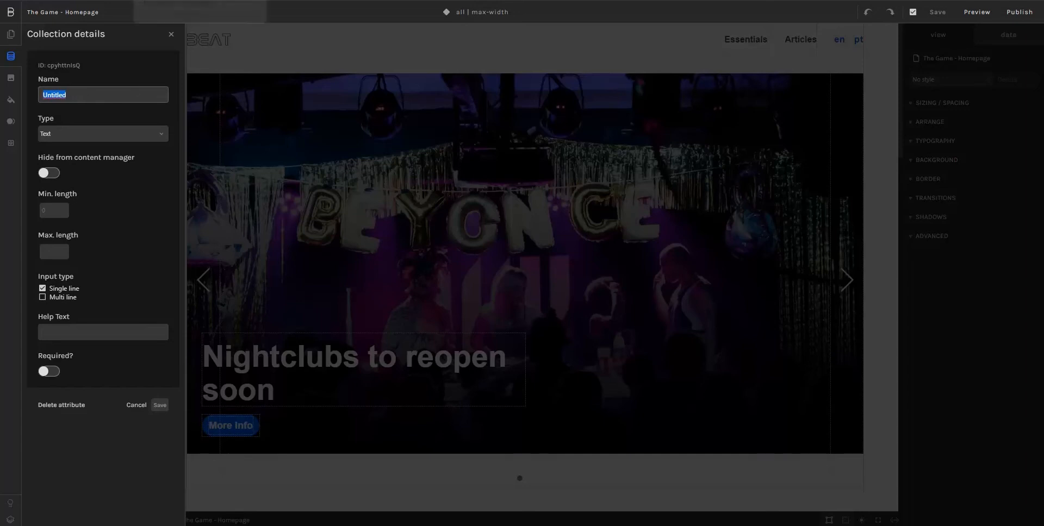
# Step: Switch to the content manager view and look at the entries of the Releases collection
pyautogui.click(185, 1)
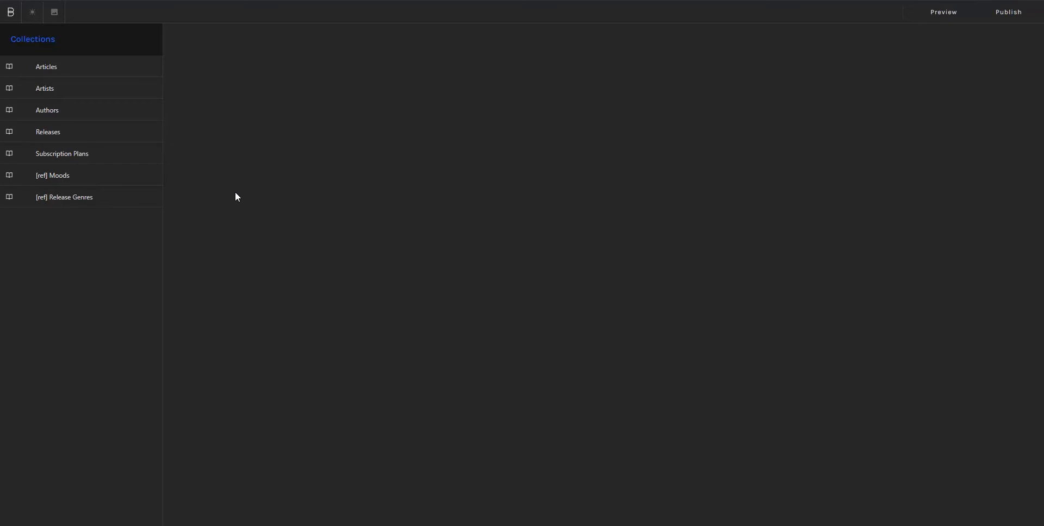
pyautogui.click(75, 133)
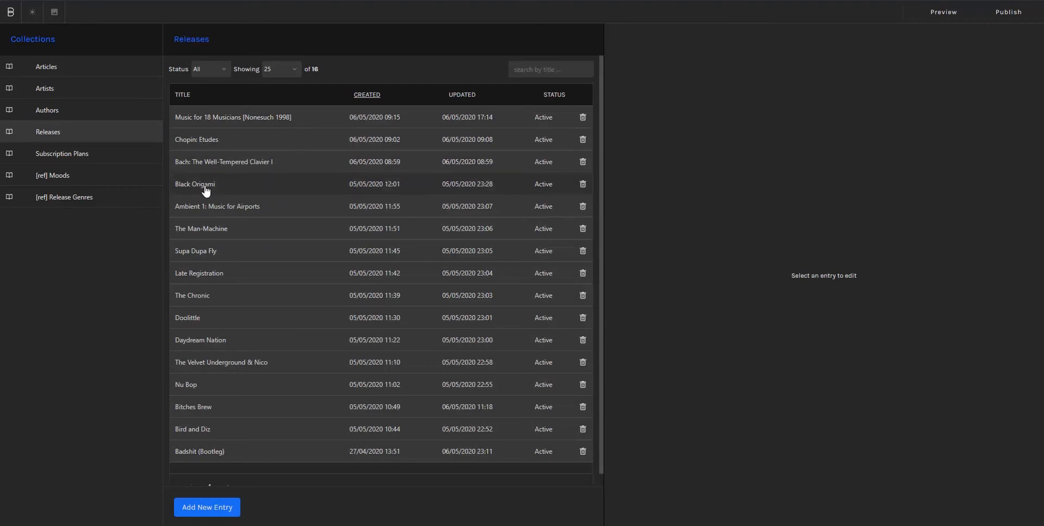
pyautogui.click(447, 194)
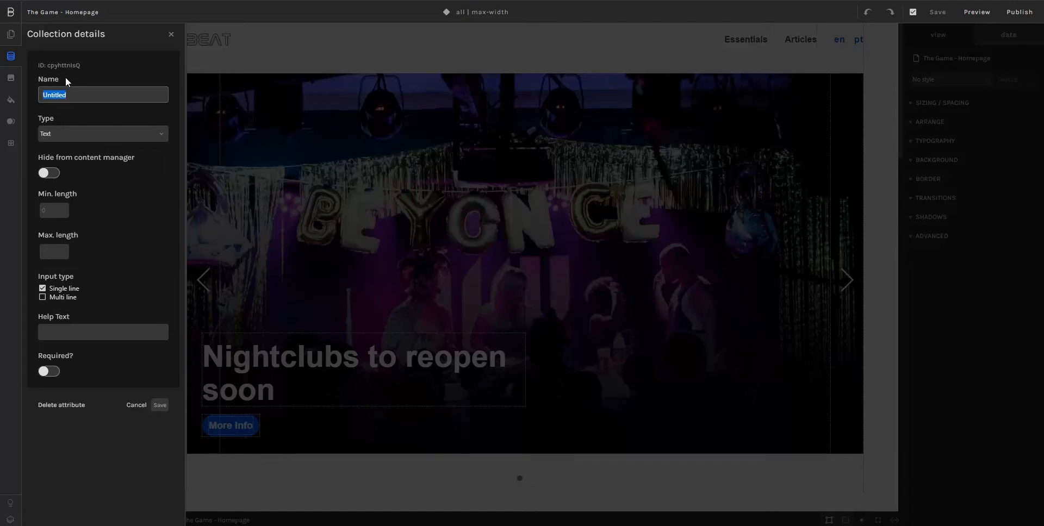
# Step: Return to the collection details, name the new attribute Description and choose Text as its type
pyautogui.moveTo(66, 80); pyautogui.dragTo(37, 64)
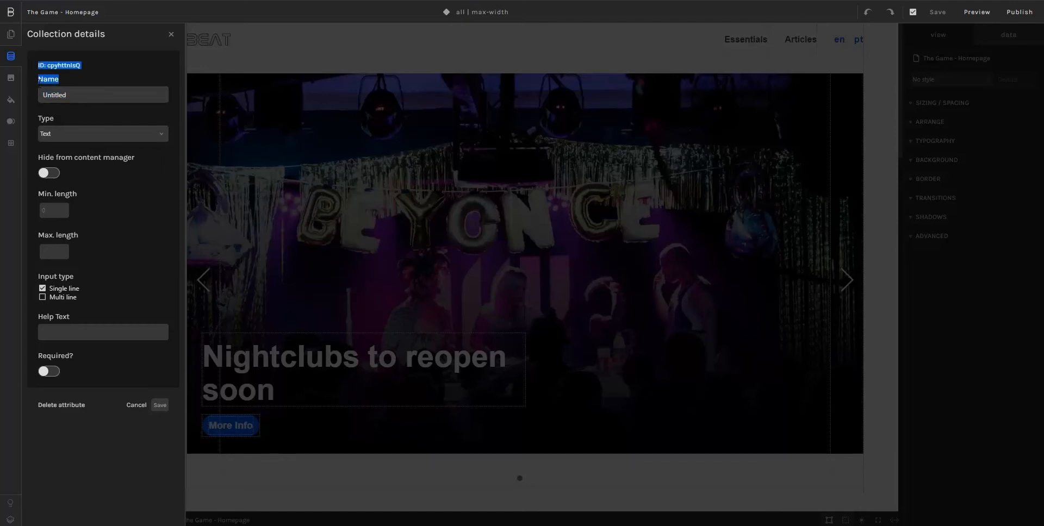
pyautogui.click(70, 96)
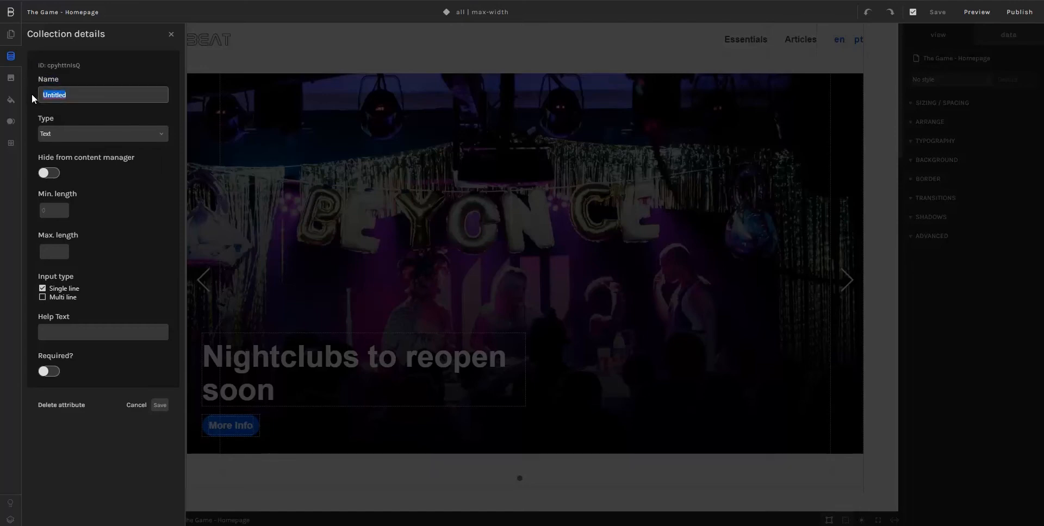
pyautogui.write('Description')
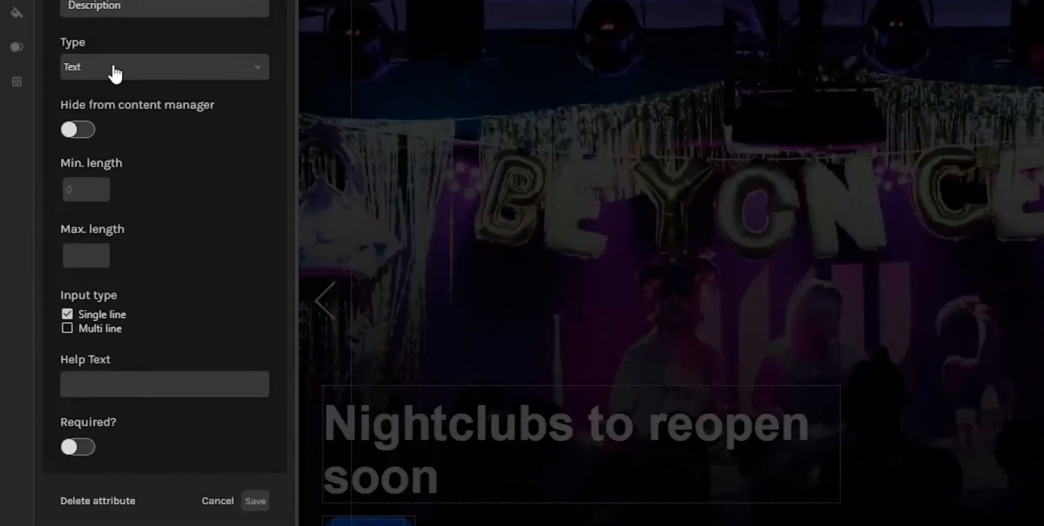
pyautogui.click(116, 73)
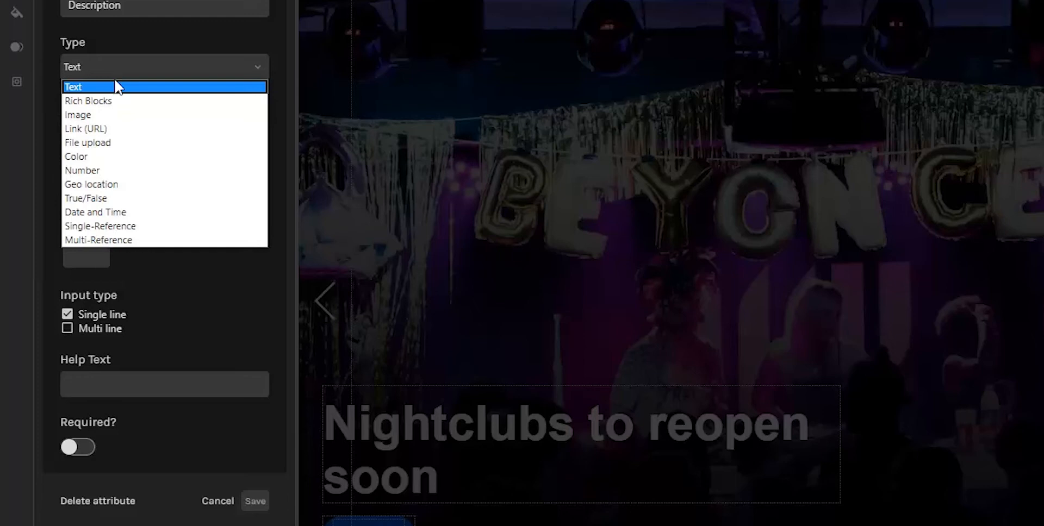
pyautogui.click(117, 86)
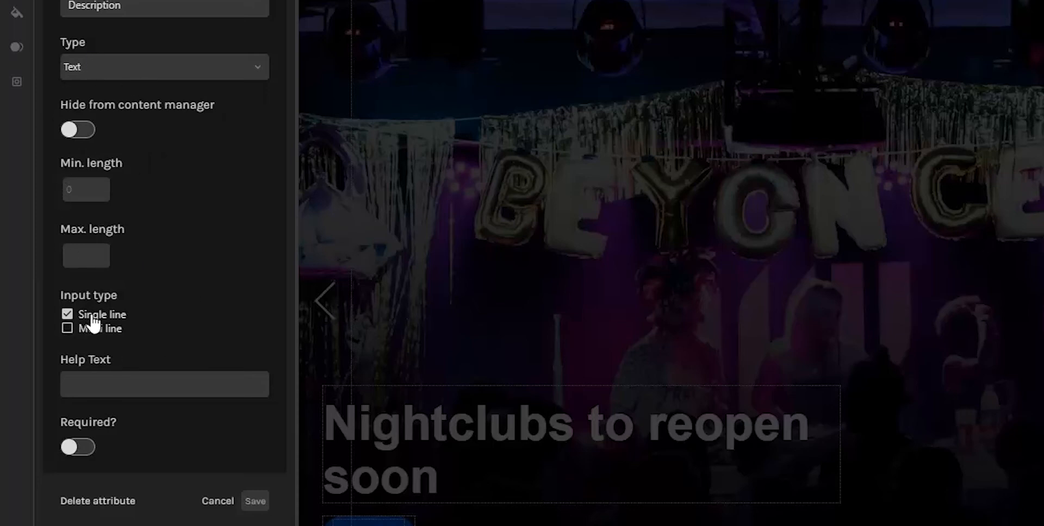
# Step: Set the Description attribute's input type to Multi line and save the attribute
pyautogui.click(67, 329)
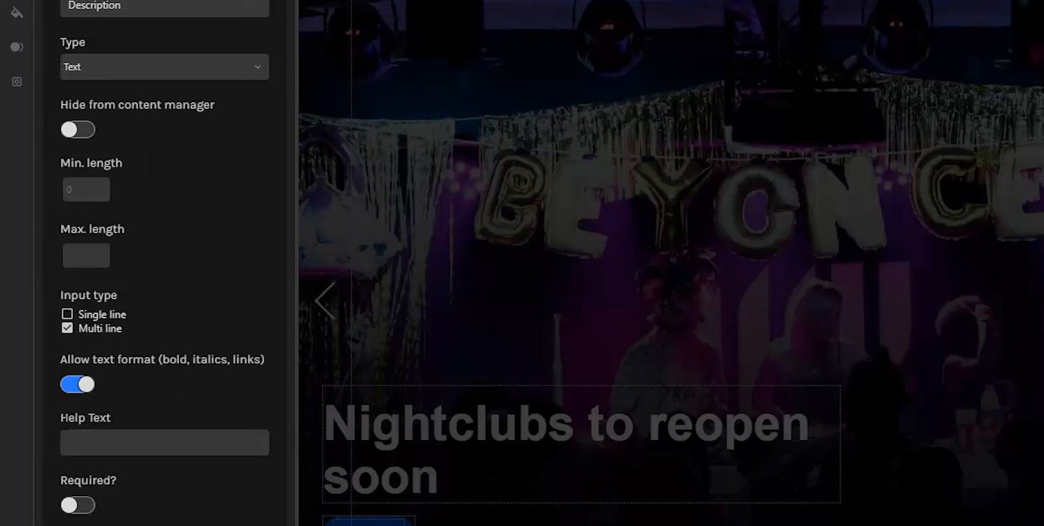
pyautogui.click(69, 445)
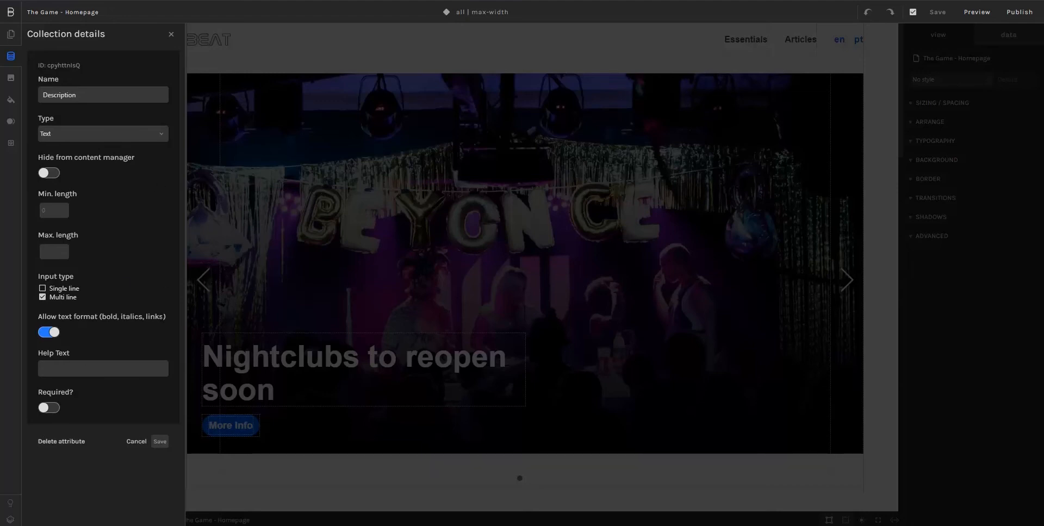
pyautogui.click(162, 442)
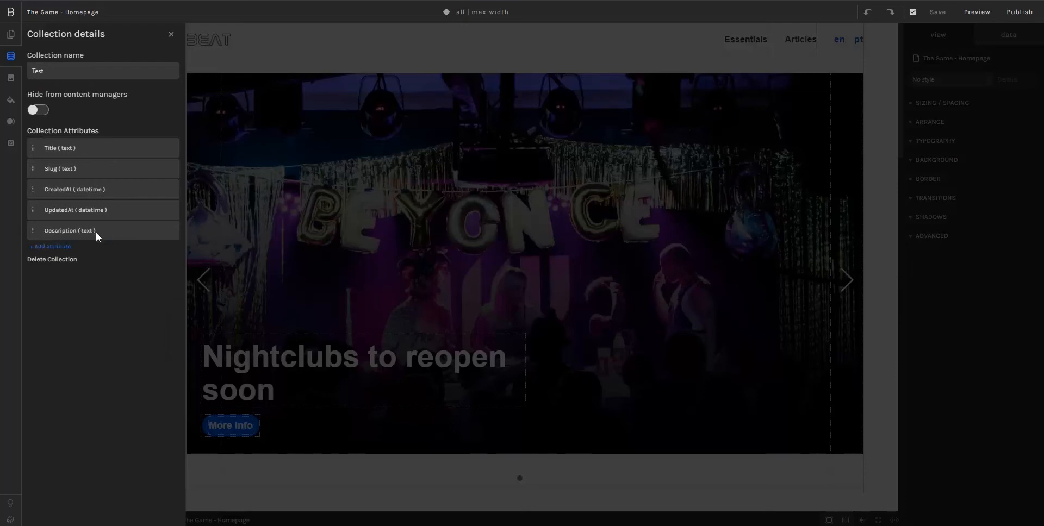
# Step: Move the Description attribute directly below Title, then close the Test collection's details and save the changes
pyautogui.moveTo(84, 235); pyautogui.dragTo(87, 173)
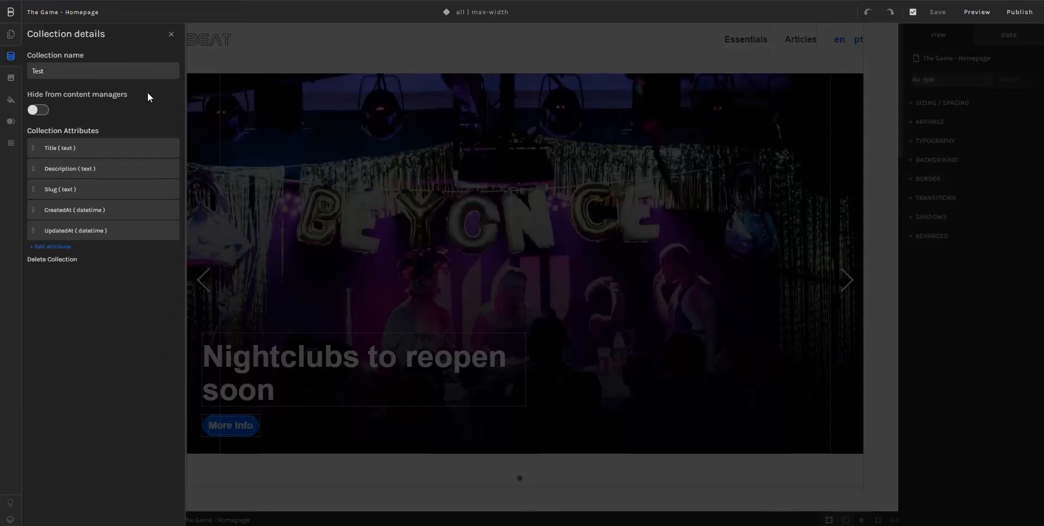
pyautogui.click(171, 34)
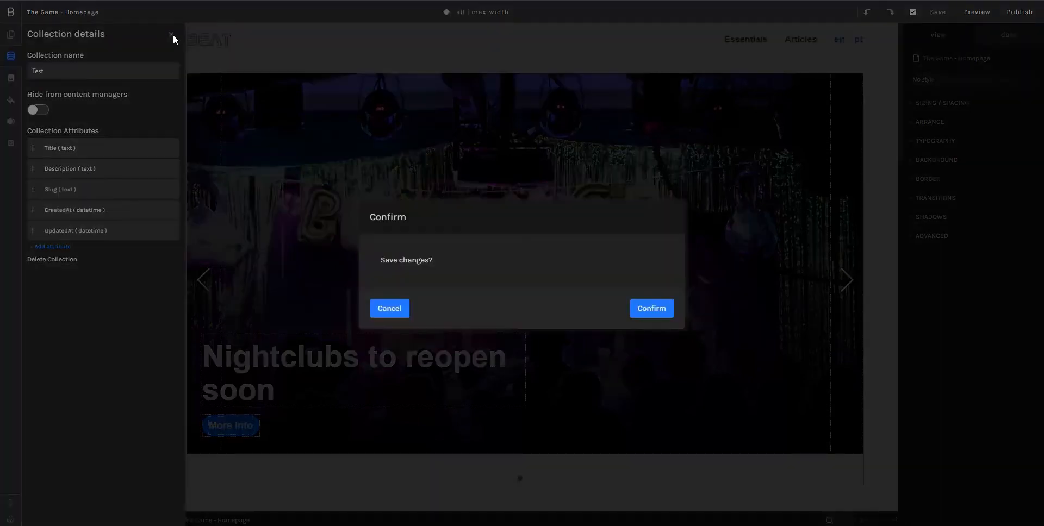
pyautogui.click(651, 310)
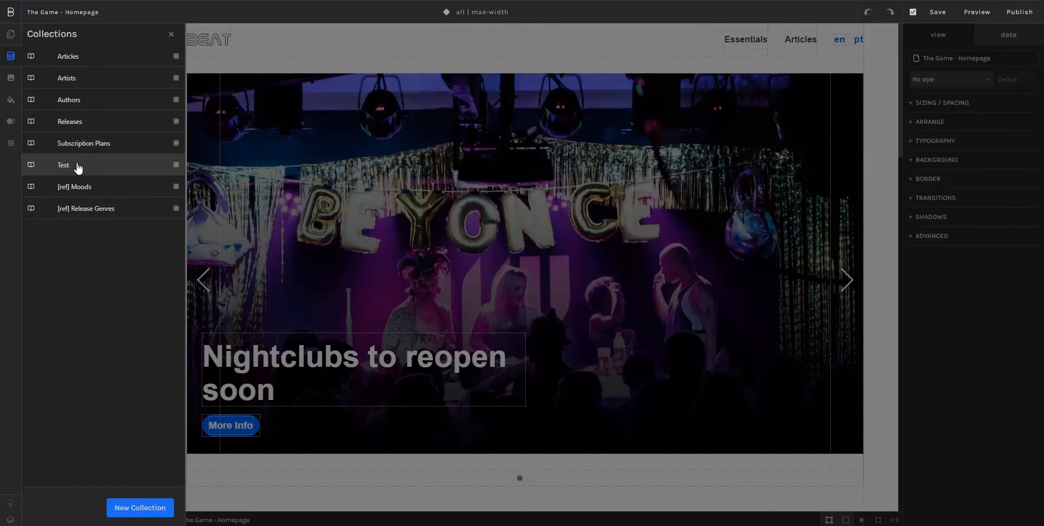
# Step: Open the Test collection and start a new entry in it
pyautogui.click(79, 168)
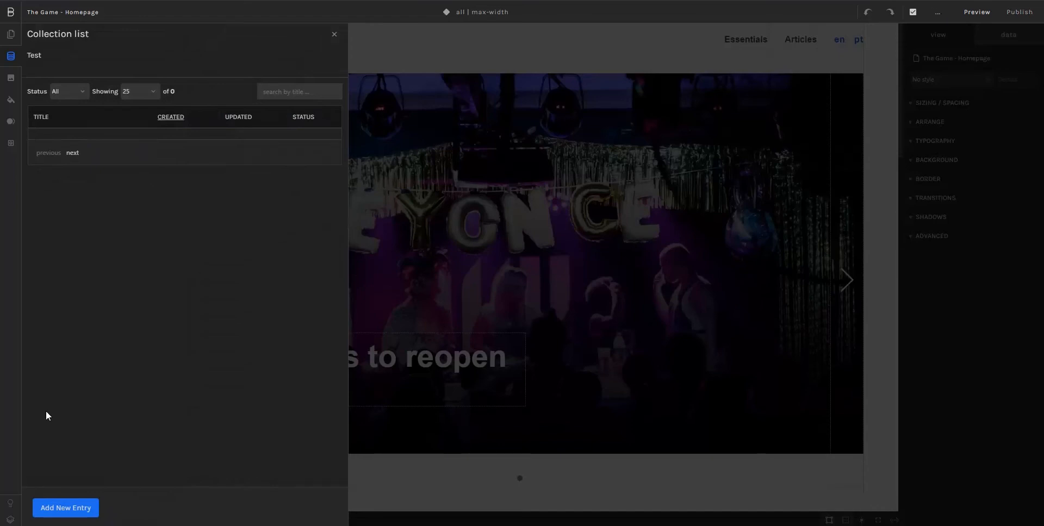
pyautogui.click(66, 513)
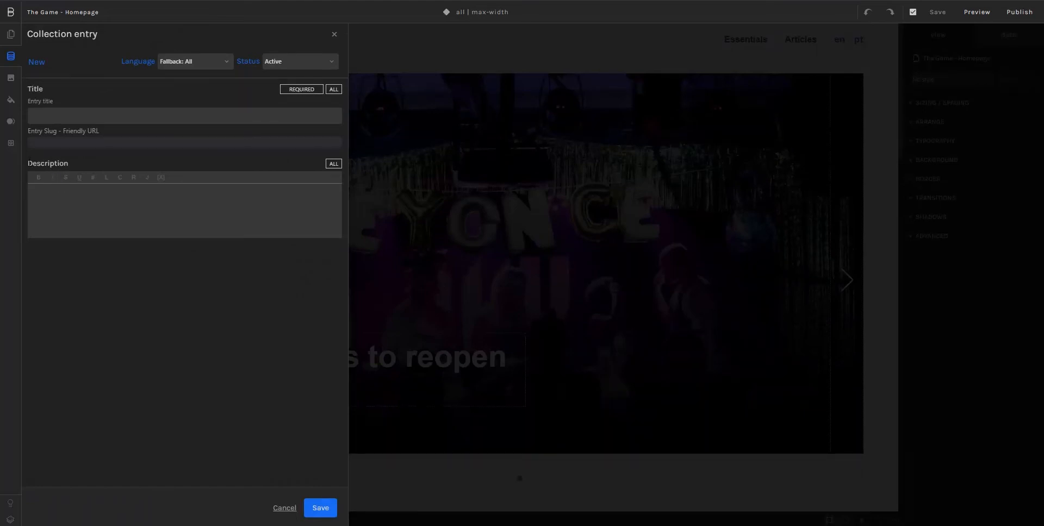
# Step: Close the blank entry without saving it, then close the Test collection's entry list and the collections list
pyautogui.moveTo(28, 163); pyautogui.dragTo(69, 163)
pyautogui.click(46, 197)
pyautogui.click(334, 36)
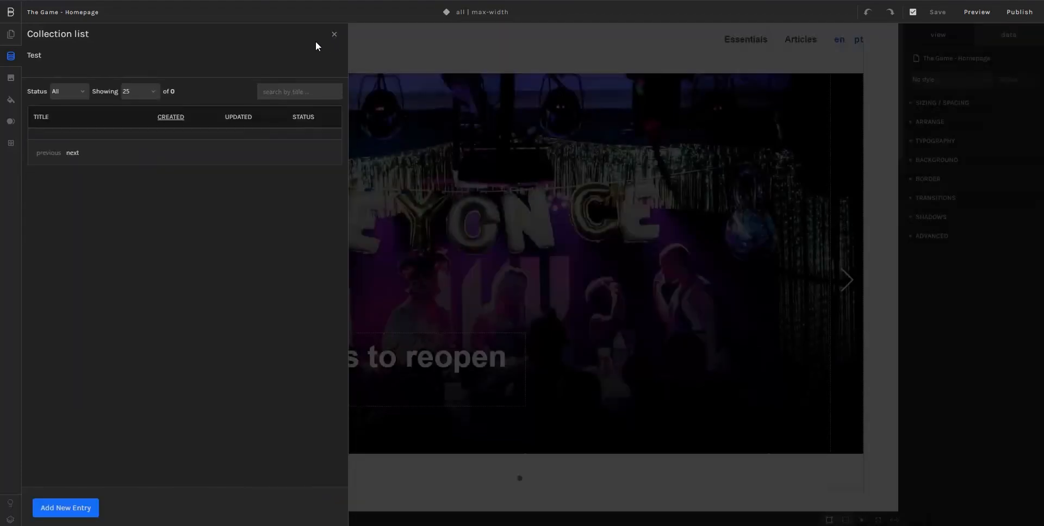
pyautogui.click(333, 36)
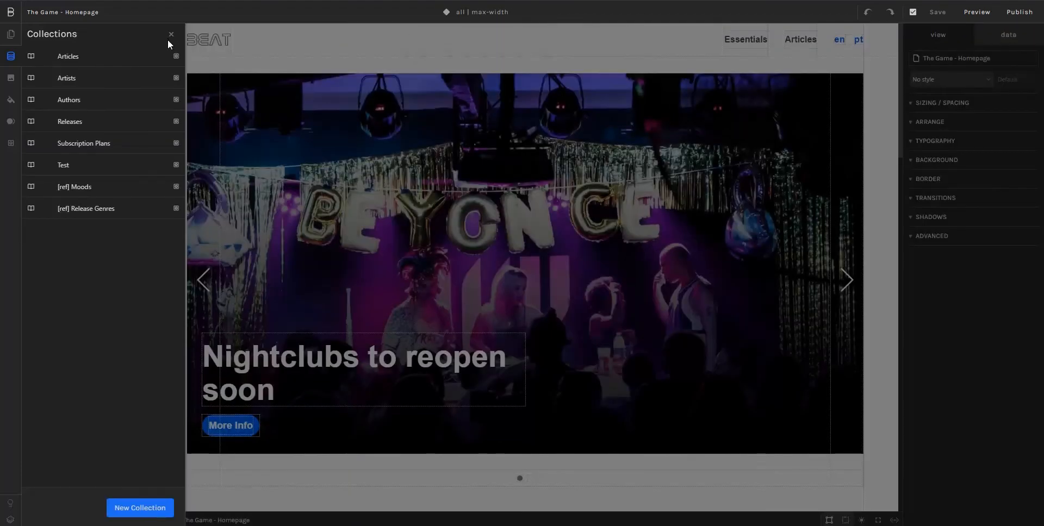
pyautogui.click(171, 35)
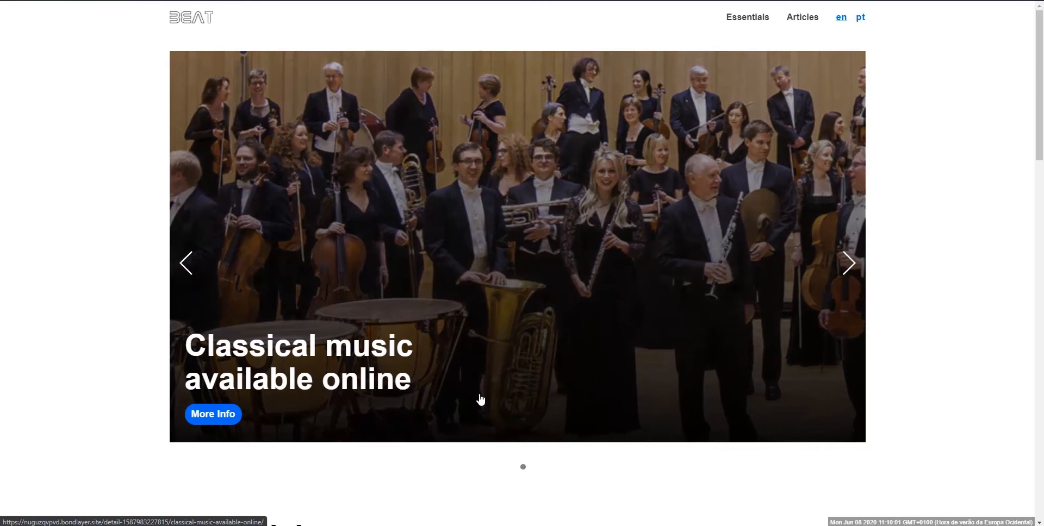
# Step: Cycle the slider on the published homepage and examine the Essentials, Latest Articles and Subscribe sections down to the footer
pyautogui.click(847, 265)
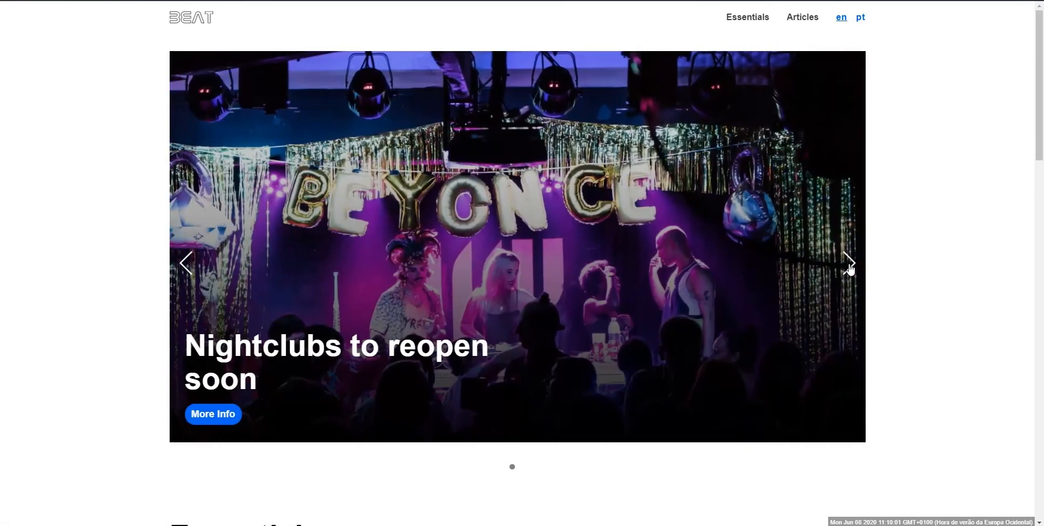
pyautogui.click(848, 265)
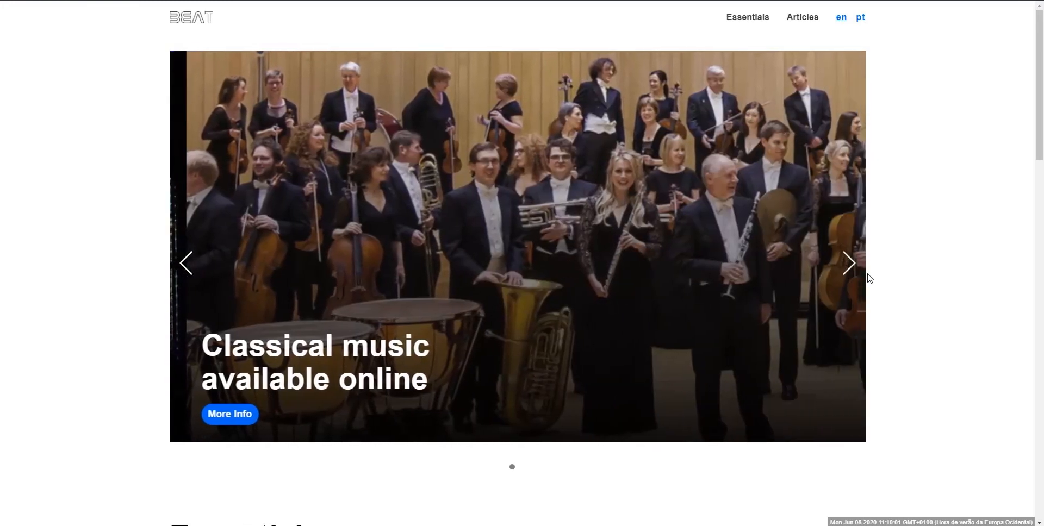
pyautogui.scroll(-8, 869, 278)
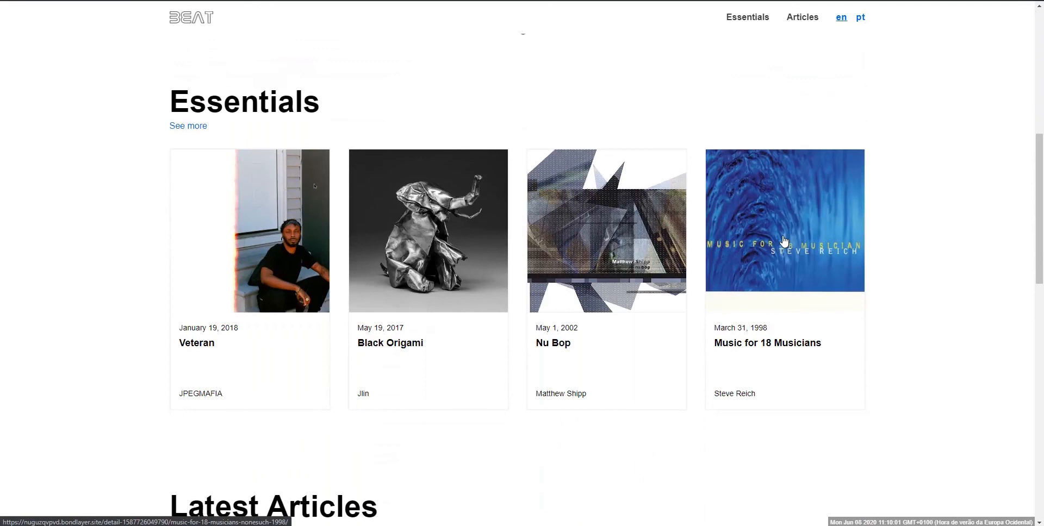
pyautogui.scroll(-6, 783, 240)
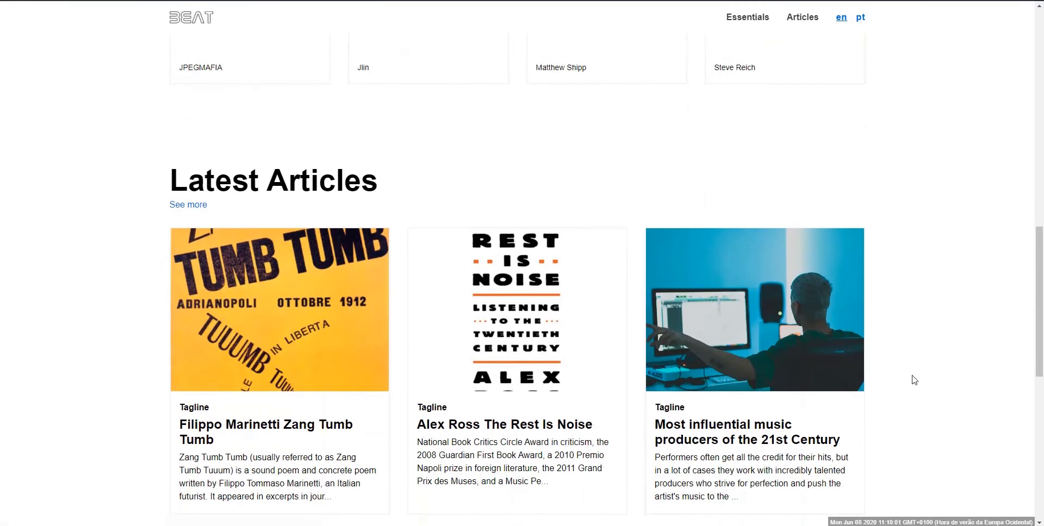
pyautogui.scroll(-2, 911, 380)
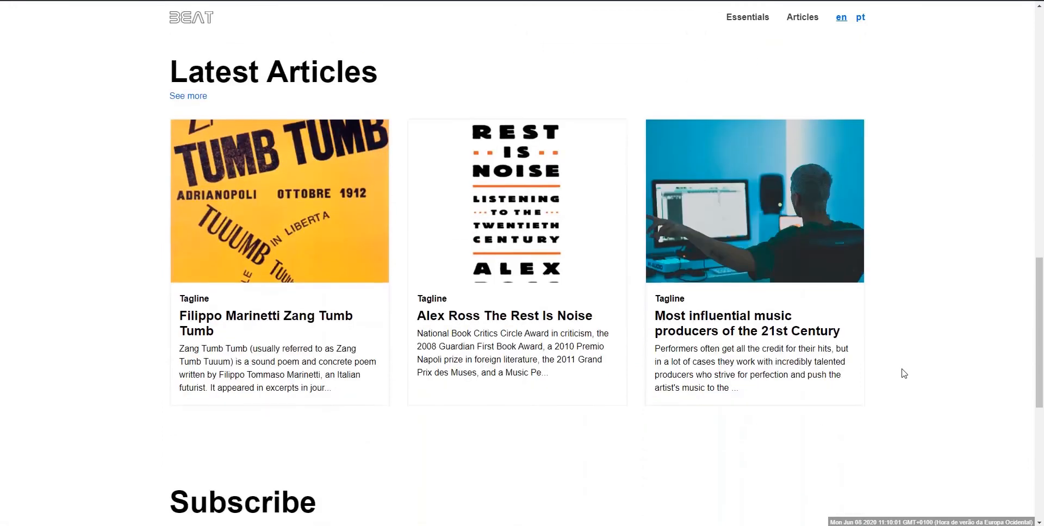
pyautogui.scroll(-5, 880, 353)
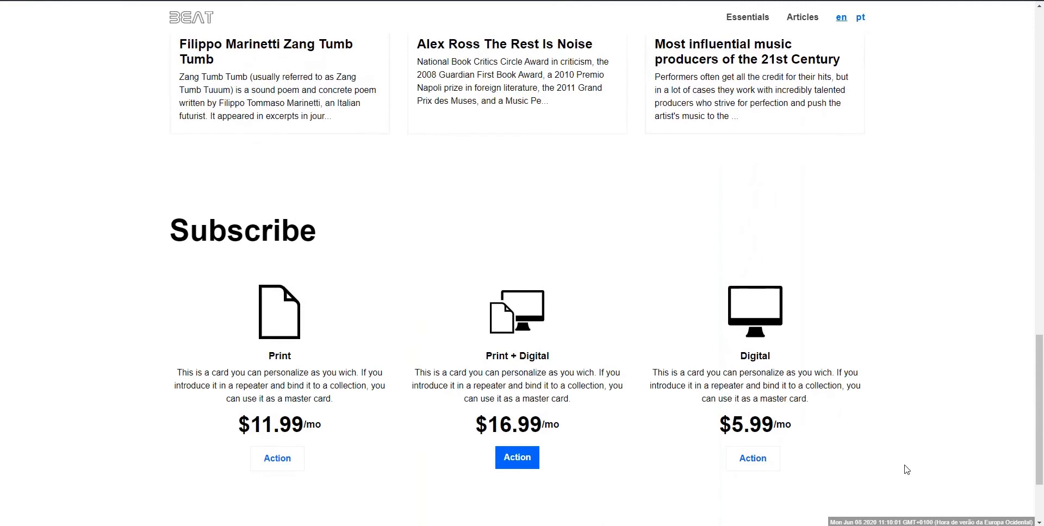
pyautogui.scroll(-2, 913, 424)
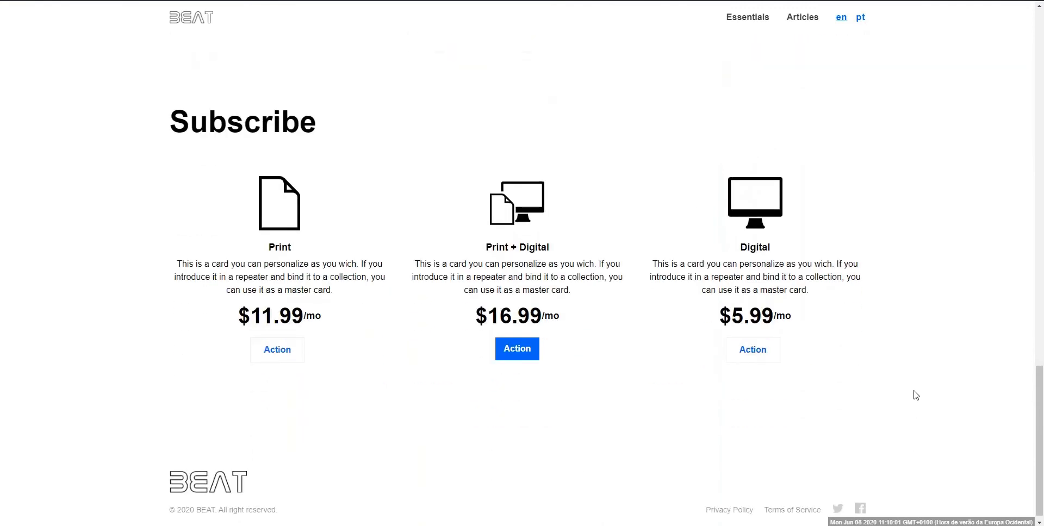
# Step: Open the Veteran release from the Essentials section and examine its detail page, including release information, description, music player and video
pyautogui.scroll(9, 913, 381)
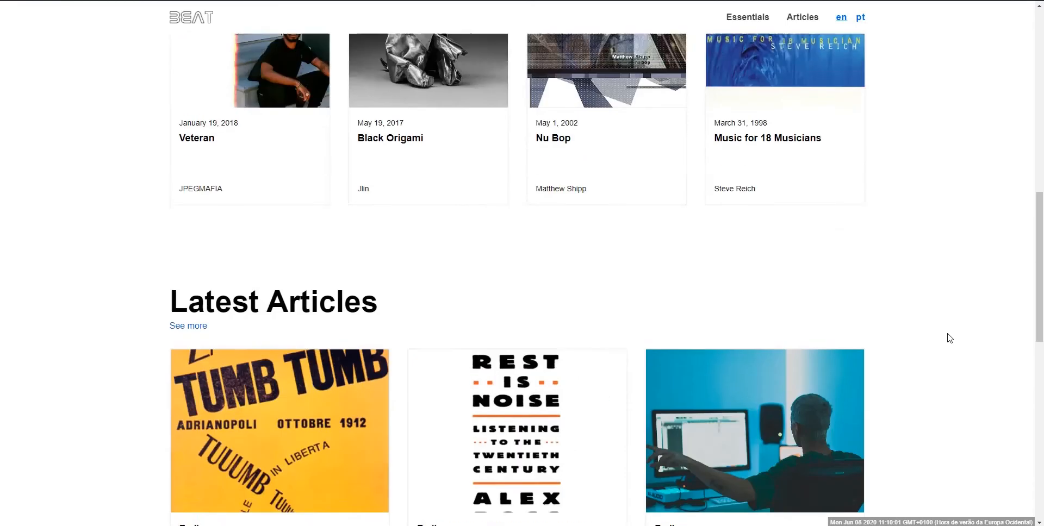
pyautogui.scroll(5, 968, 299)
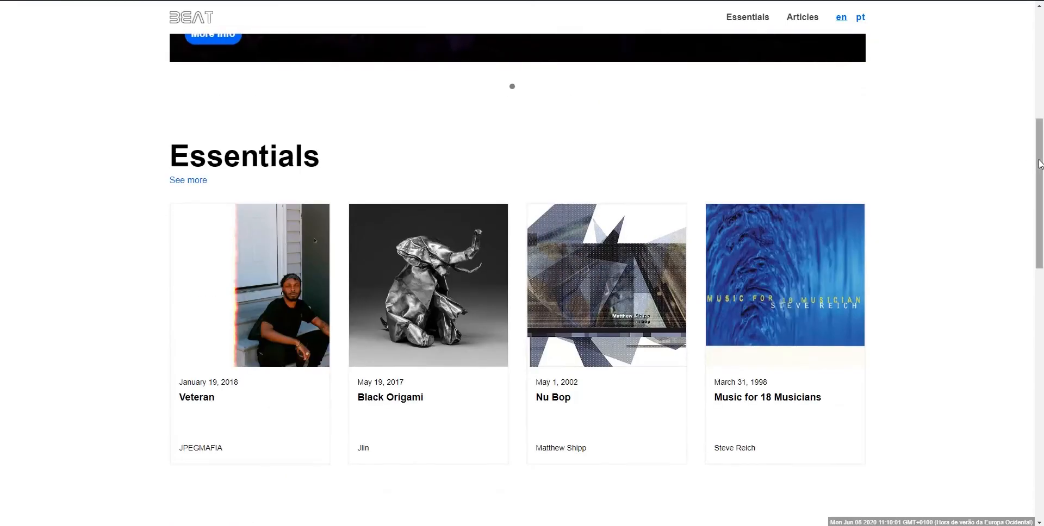
pyautogui.moveTo(1037, 163); pyautogui.dragTo(1039, 182)
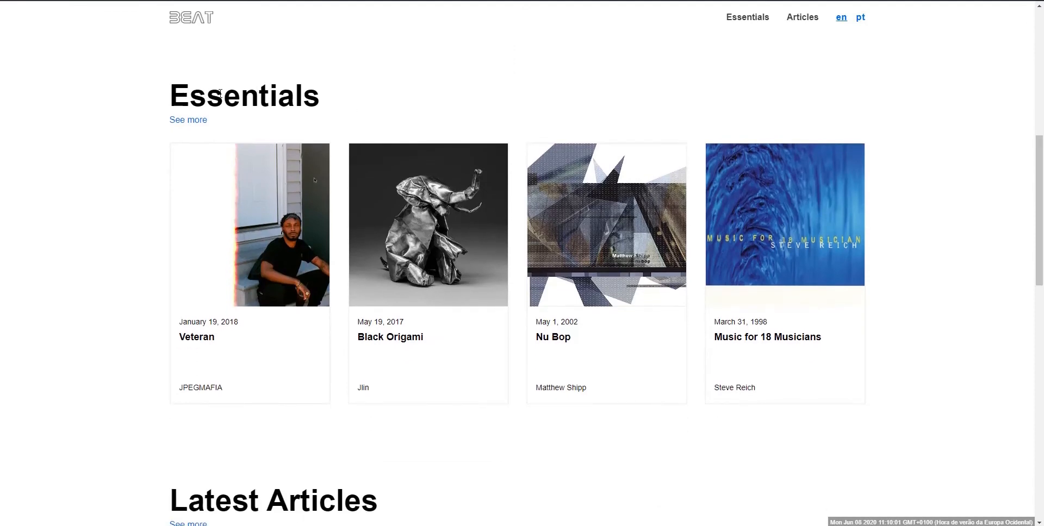
pyautogui.click(238, 233)
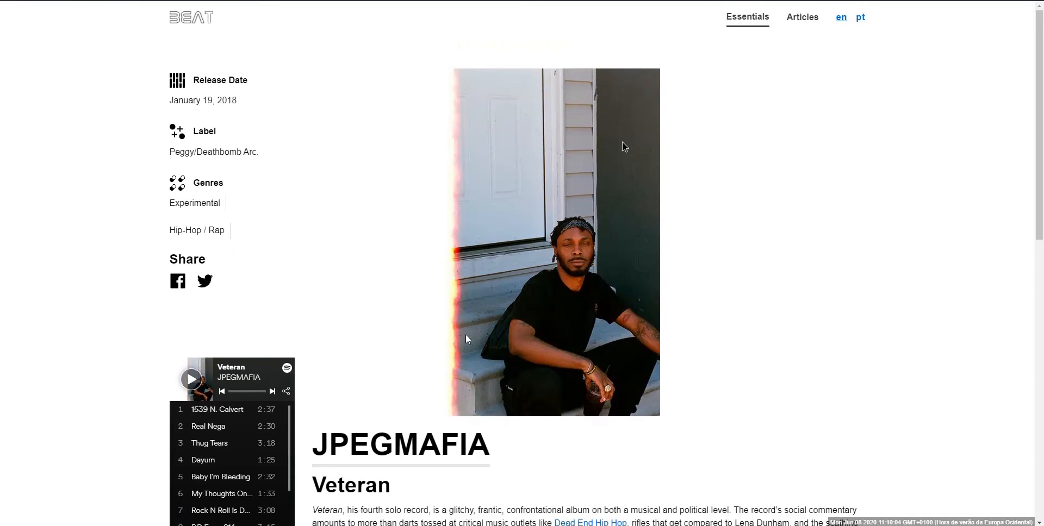
pyautogui.scroll(-2, 465, 324)
pyautogui.scroll(-3, 463, 320)
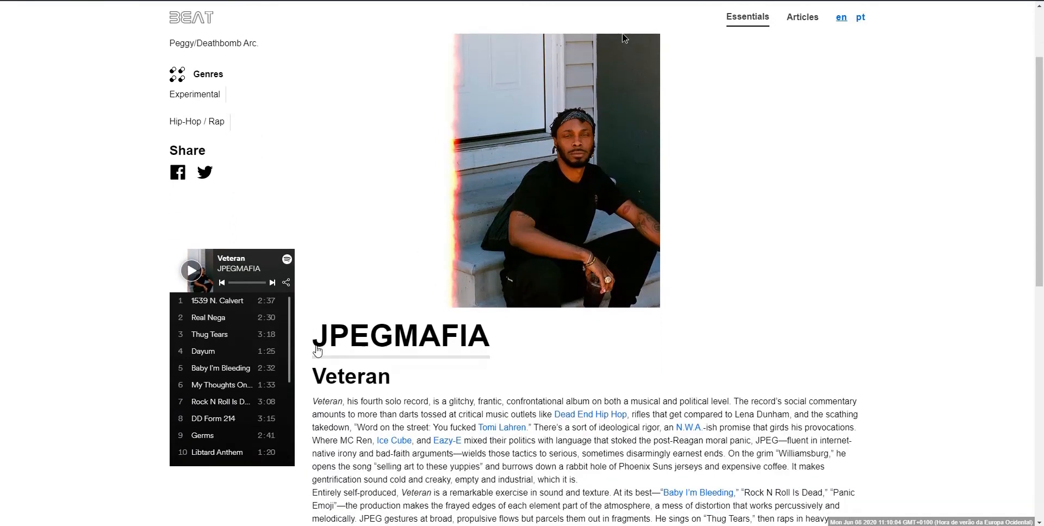
pyautogui.scroll(-3, 538, 347)
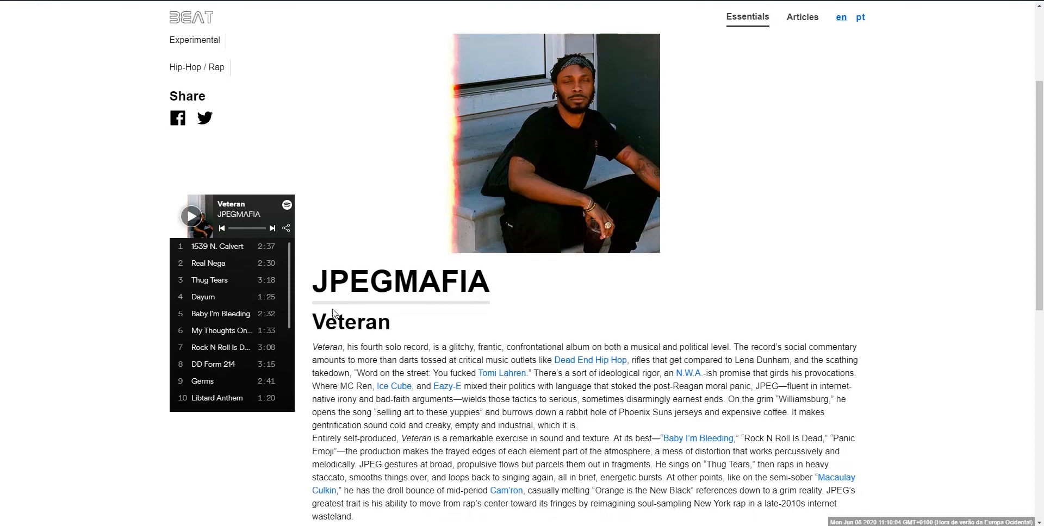
pyautogui.scroll(-3, 519, 326)
pyautogui.scroll(-2, 519, 326)
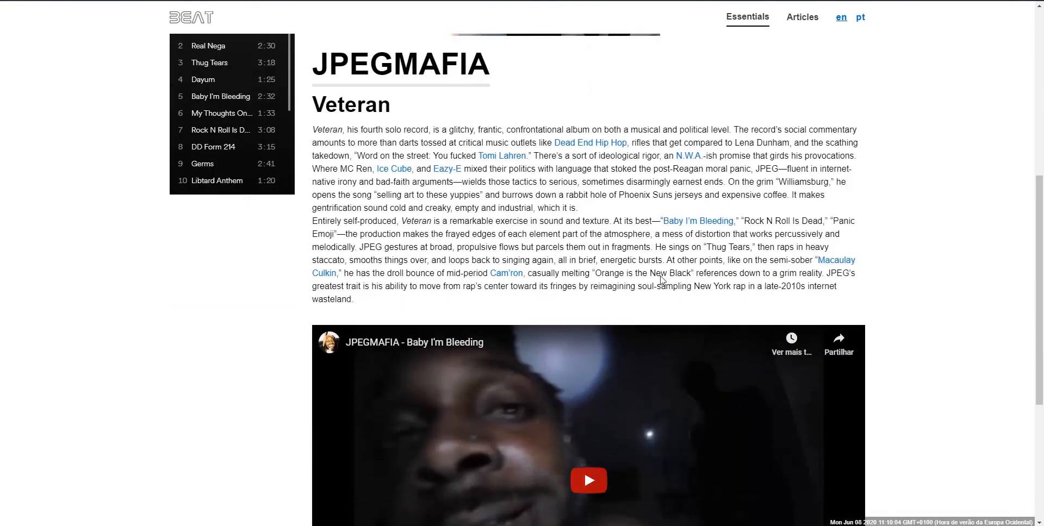
pyautogui.scroll(7, 769, 224)
pyautogui.scroll(1, 790, 212)
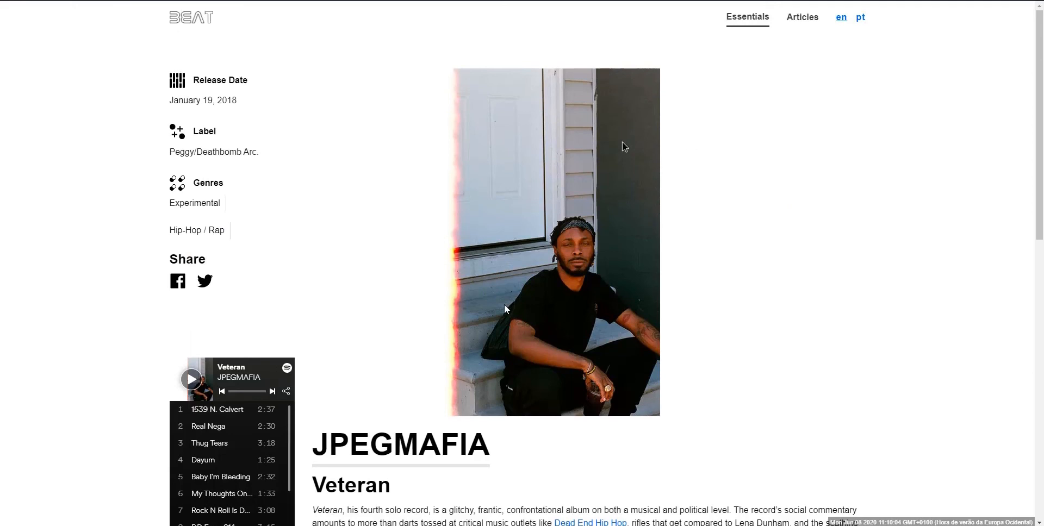
pyautogui.scroll(-2, 552, 268)
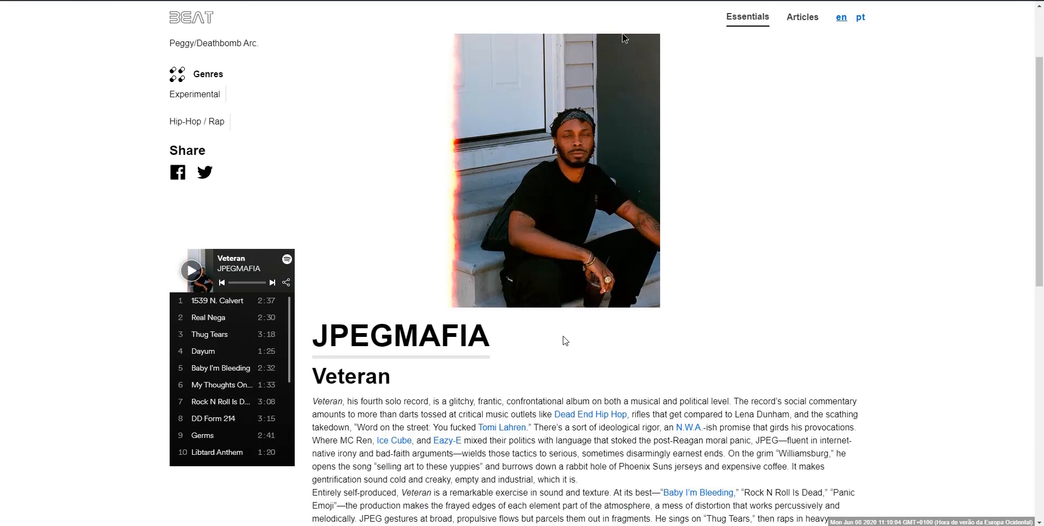
pyautogui.scroll(-2, 571, 318)
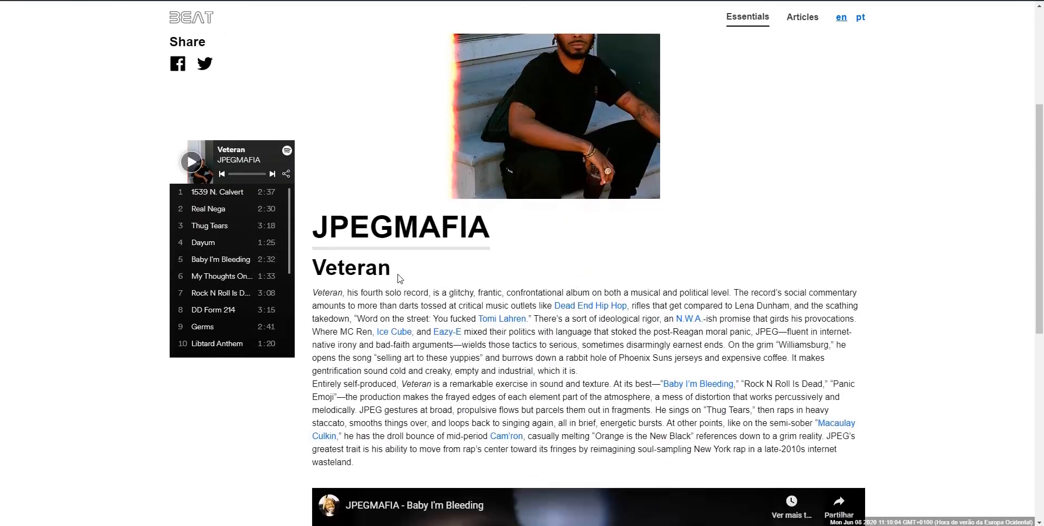
pyautogui.scroll(-1, 399, 279)
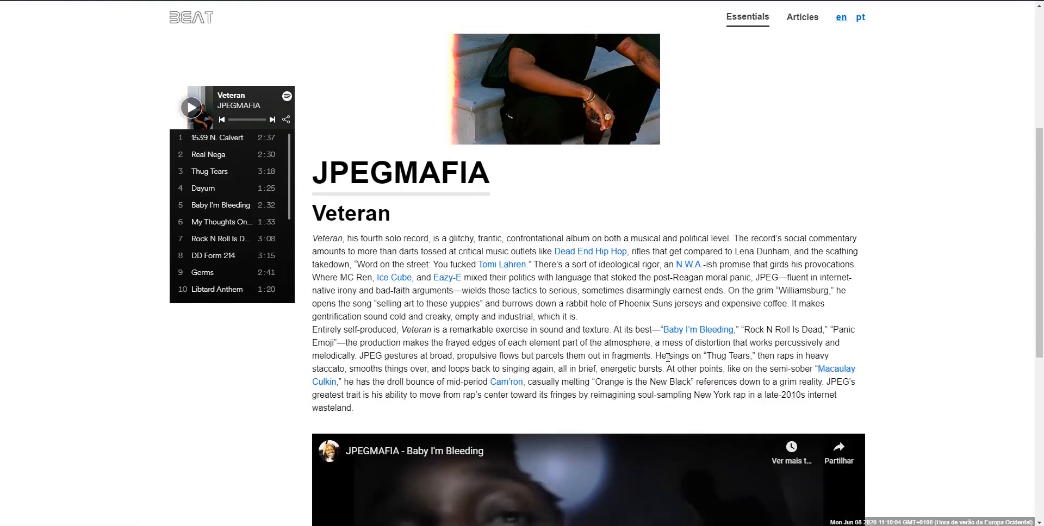
pyautogui.scroll(-5, 668, 358)
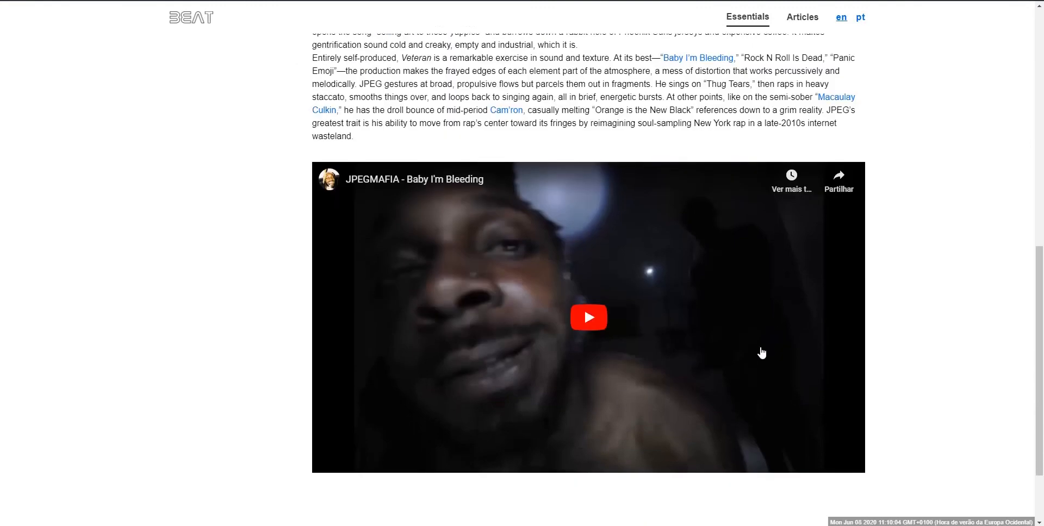
pyautogui.scroll(10, 761, 353)
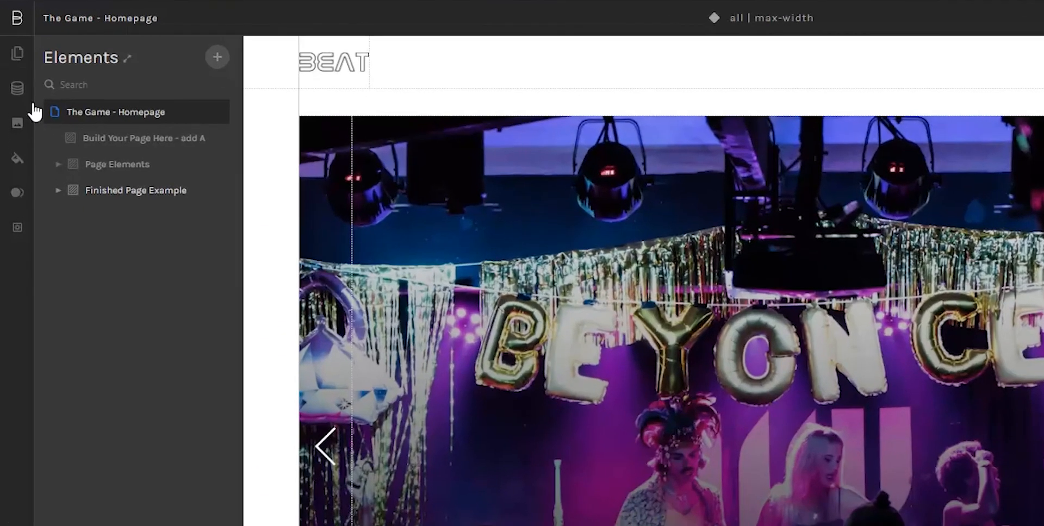
# Step: Back in the site editor, open the Releases collection's details to review its attributes, then close them and the collections list
pyautogui.click(18, 90)
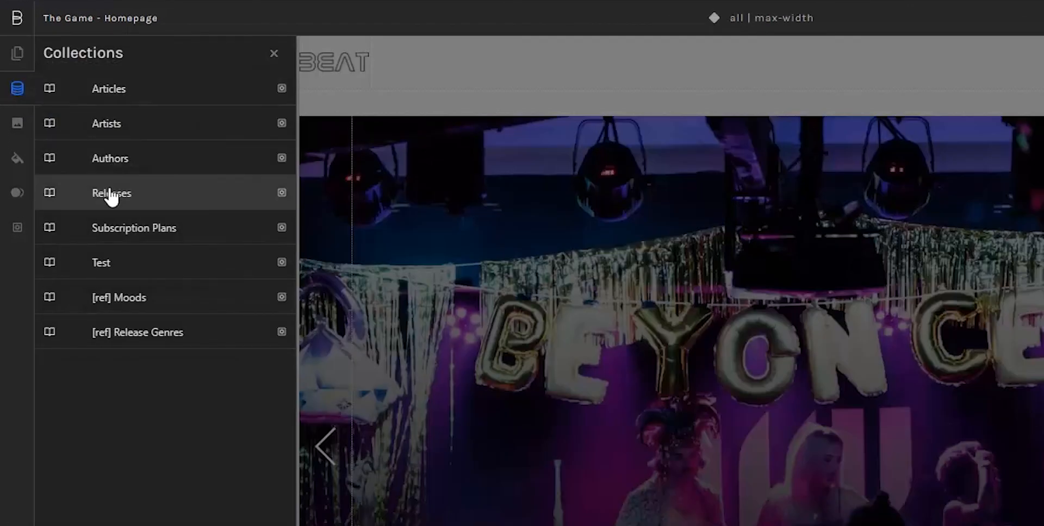
pyautogui.click(282, 193)
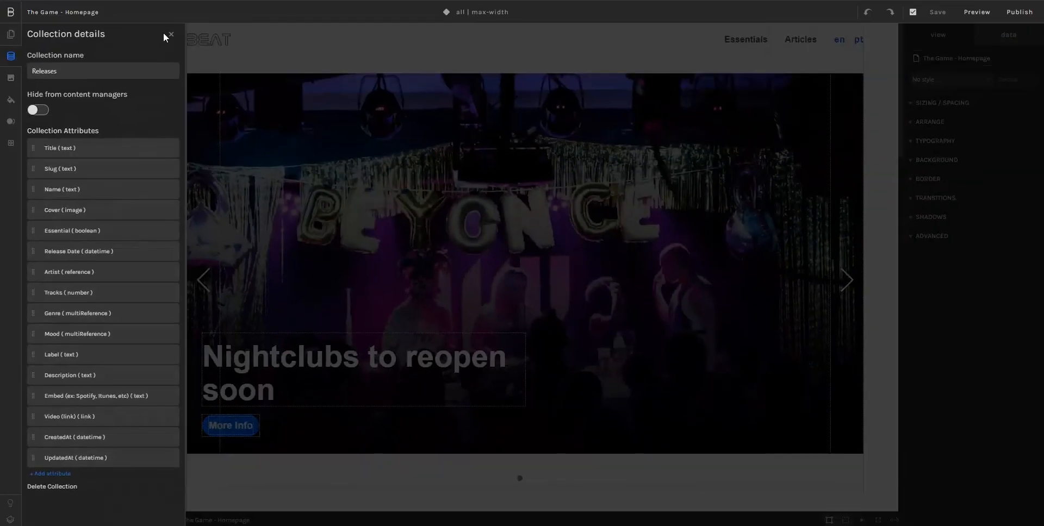
pyautogui.click(172, 35)
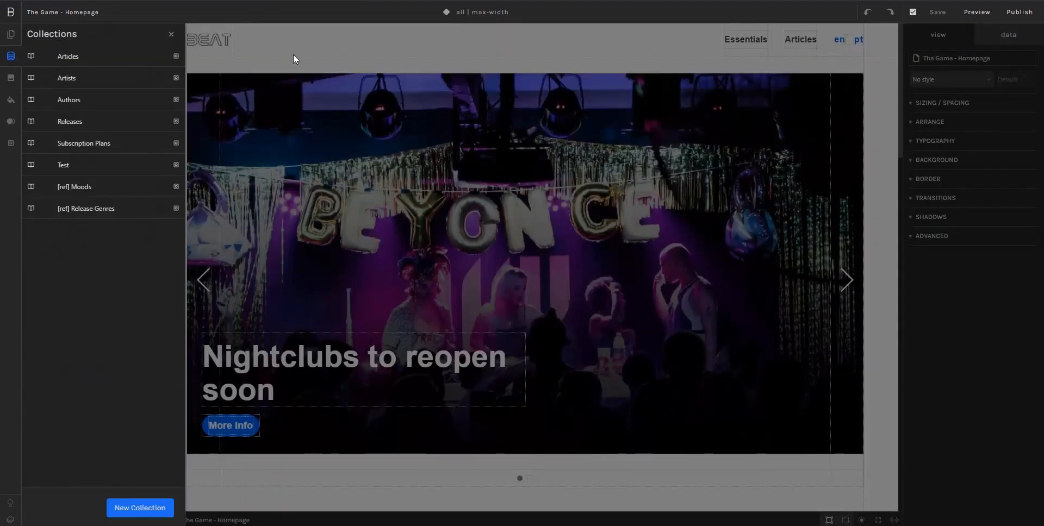
pyautogui.click(171, 36)
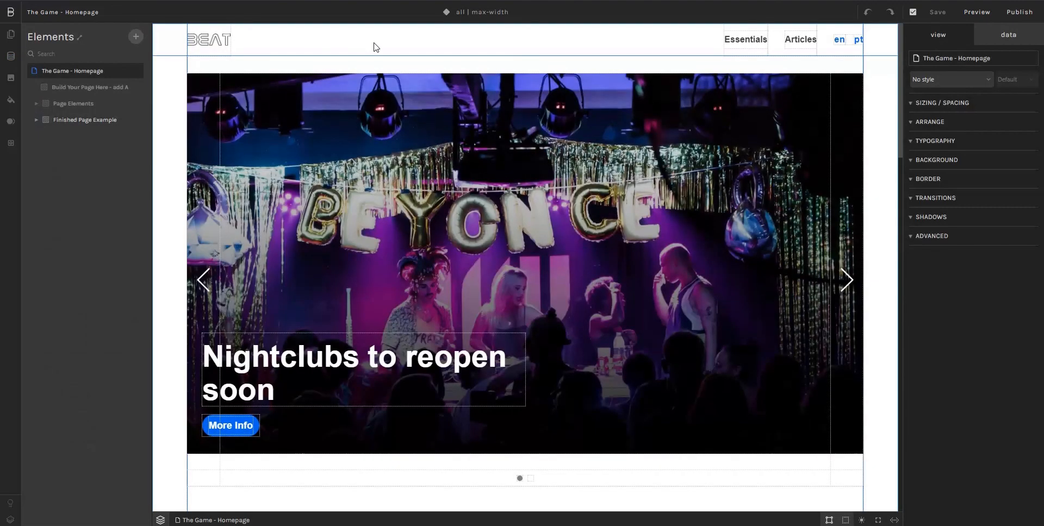